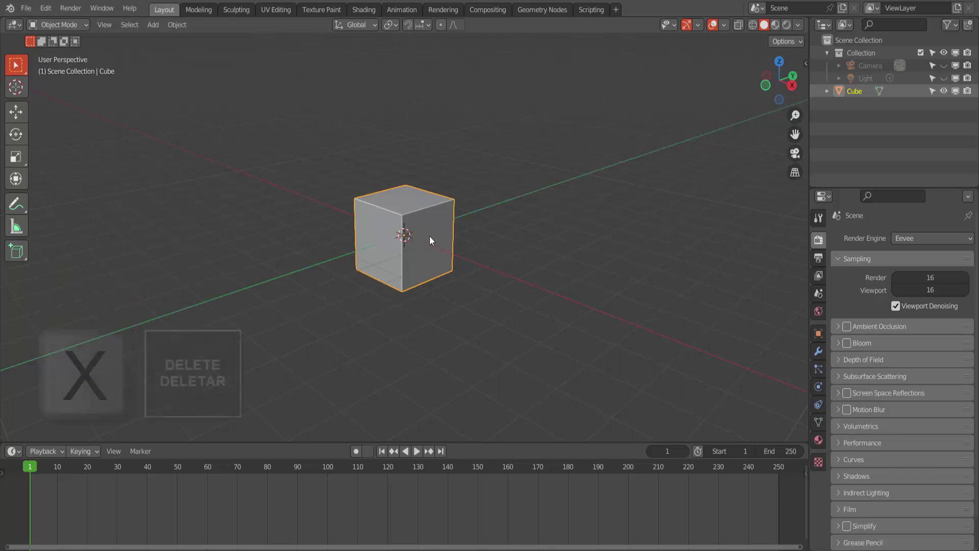
# Delete the default cube and preview clipart.jpg in the Downloads folder
pyautogui.press('x')
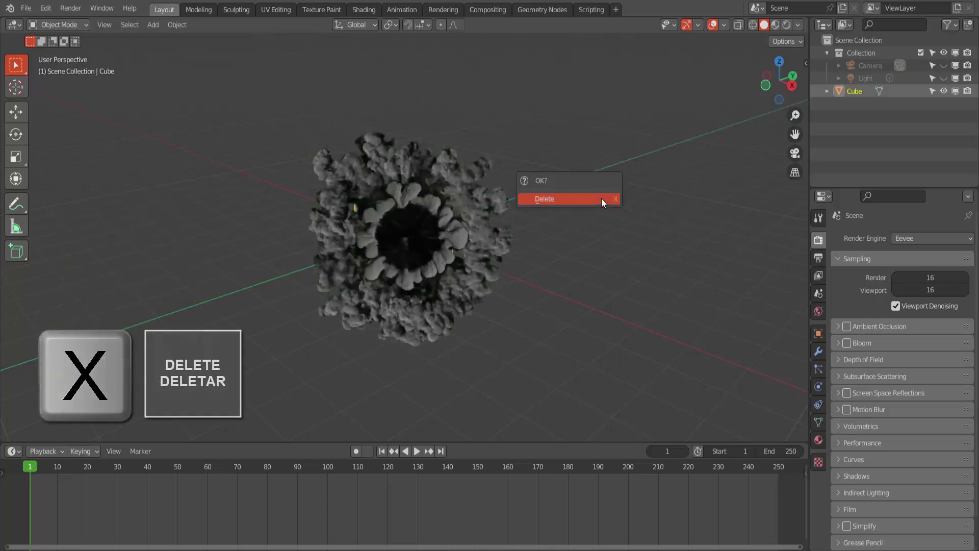
pyautogui.click(601, 199)
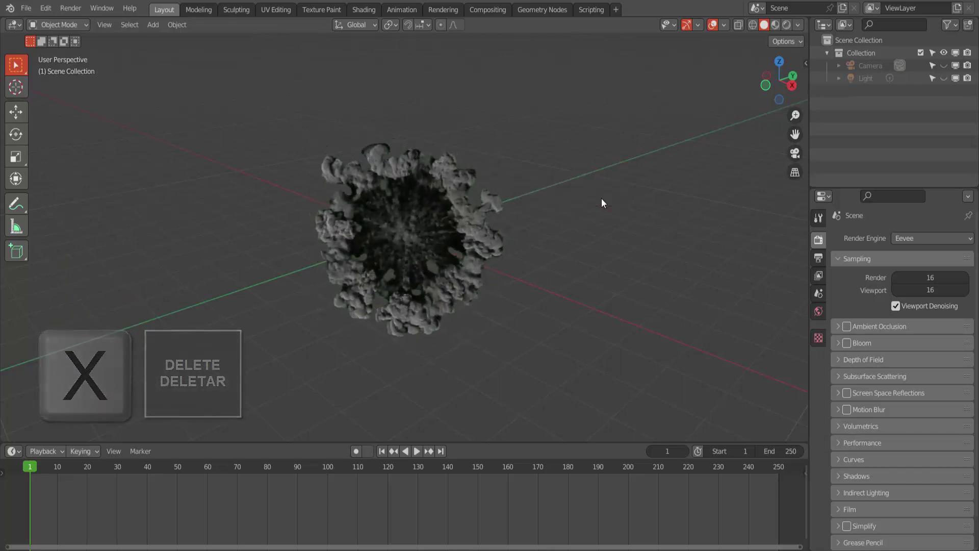
pyautogui.click(190, 549)
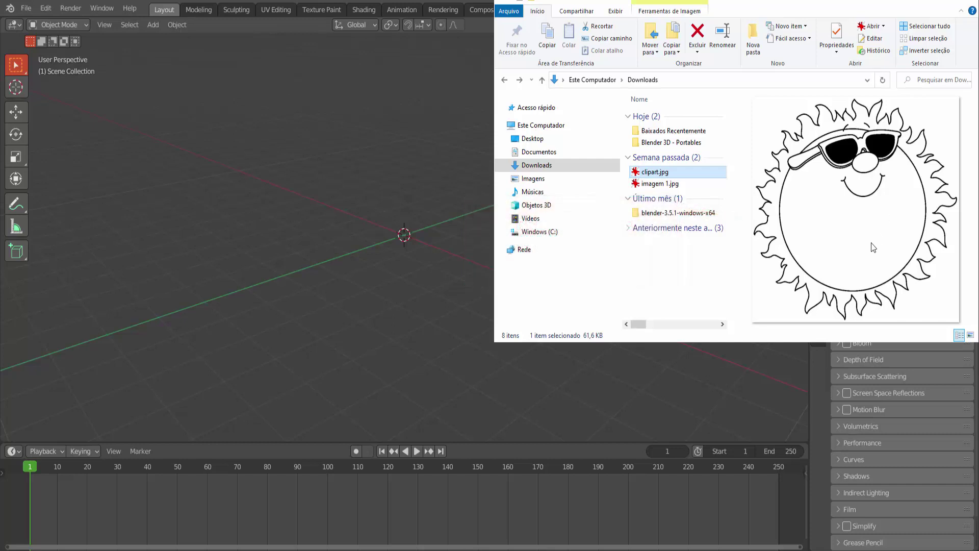
pyautogui.click(430, 152)
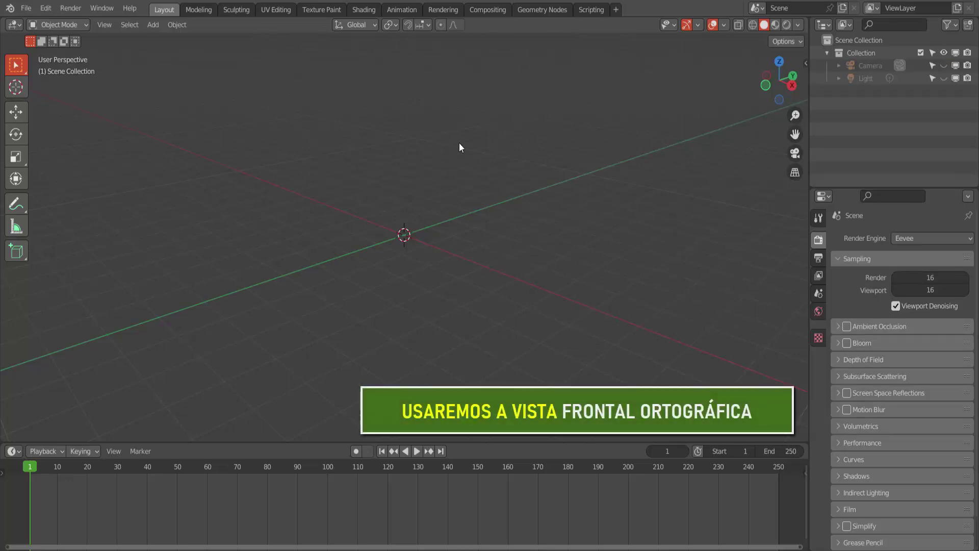
# Switch to the front orthographic view and bring clipart.jpg from the Downloads folder into the scene as a reference image at the origin
pyautogui.click(766, 88)
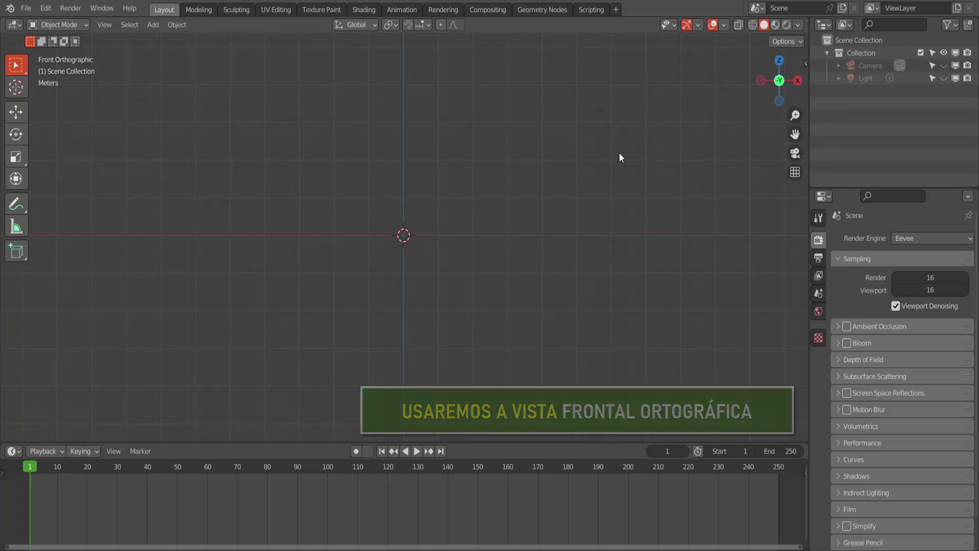
pyautogui.moveTo(187, 550)
pyautogui.click(187, 528)
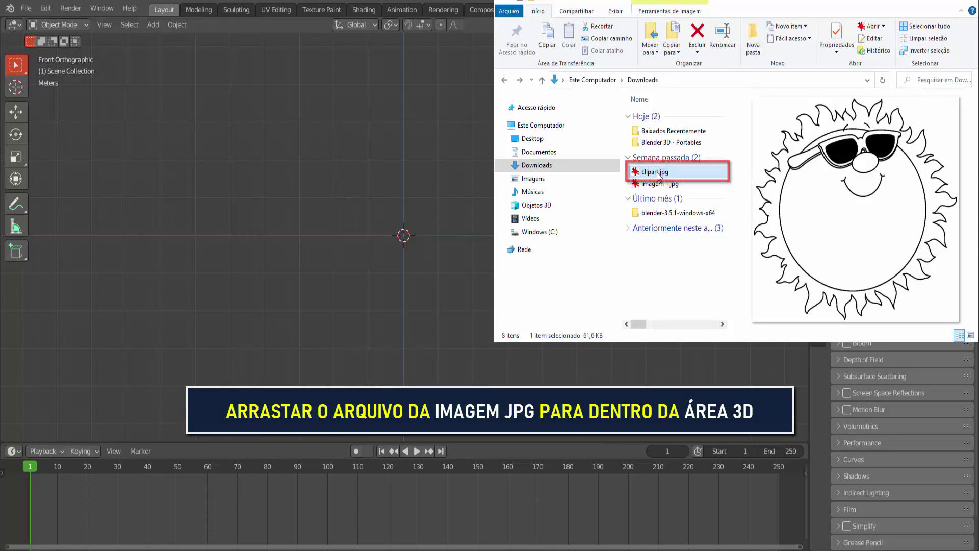
pyautogui.moveTo(659, 173); pyautogui.dragTo(473, 204)
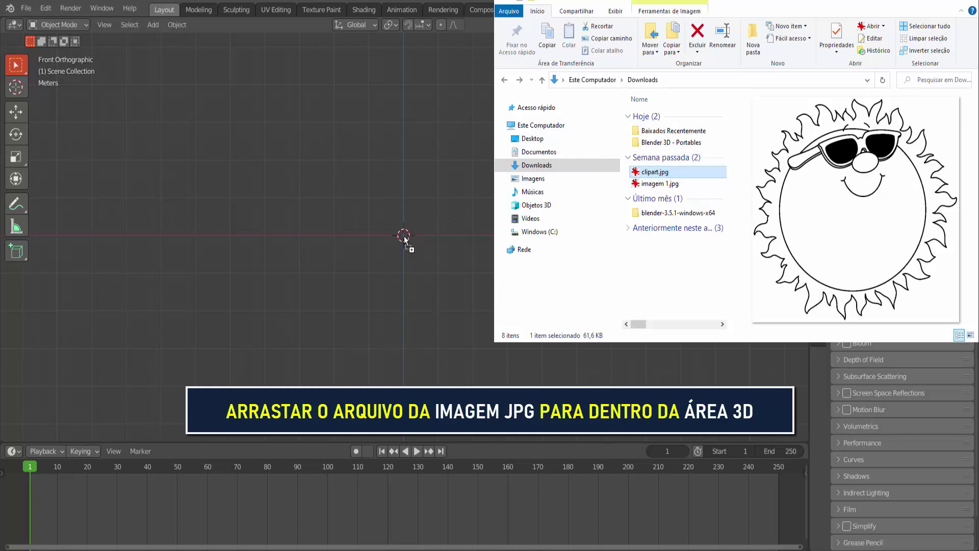
pyautogui.moveTo(404, 235); pyautogui.dragTo(404, 236)
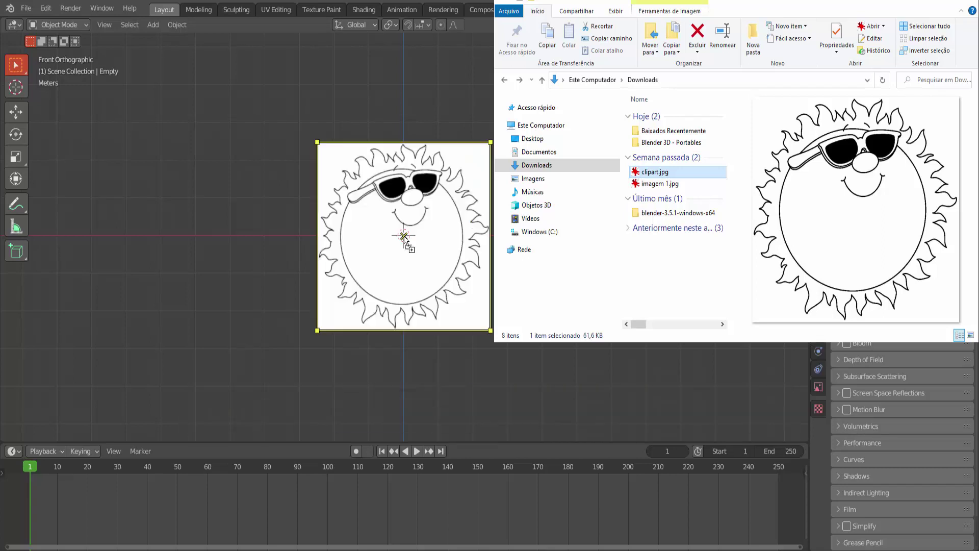
pyautogui.click(919, 3)
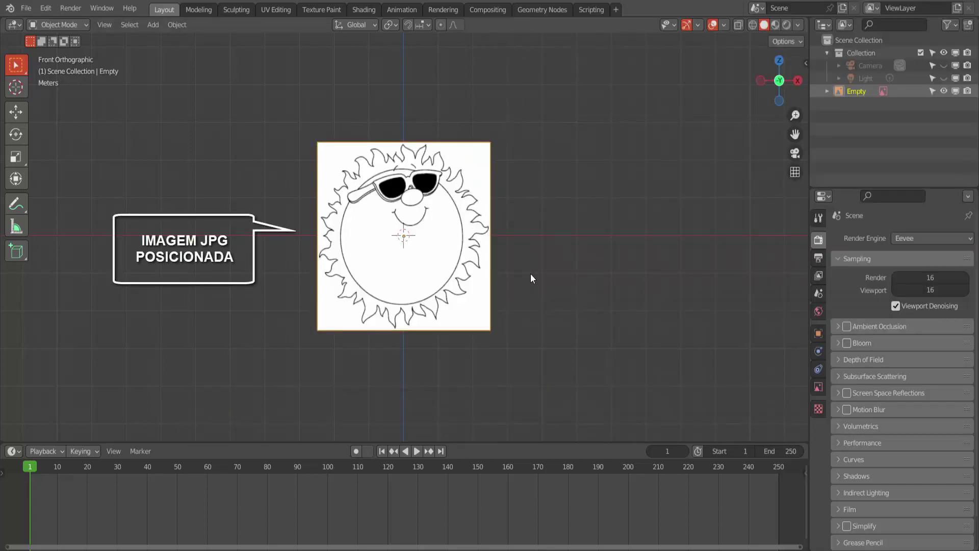
# Trace the sun image to a new grease pencil object with a thickness of 14, and hide the Empty reference image
pyautogui.scroll(3, 530, 275)
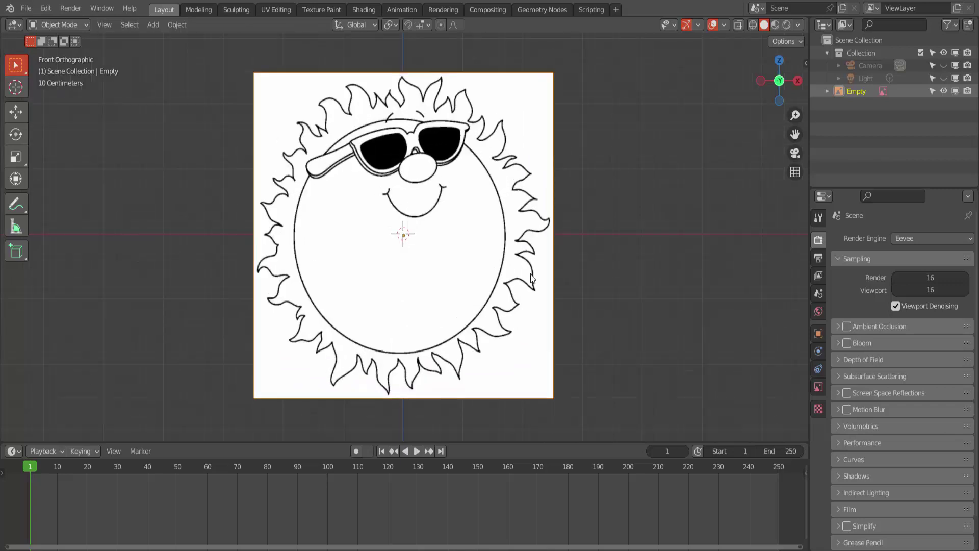
pyautogui.scroll(-1, 530, 275)
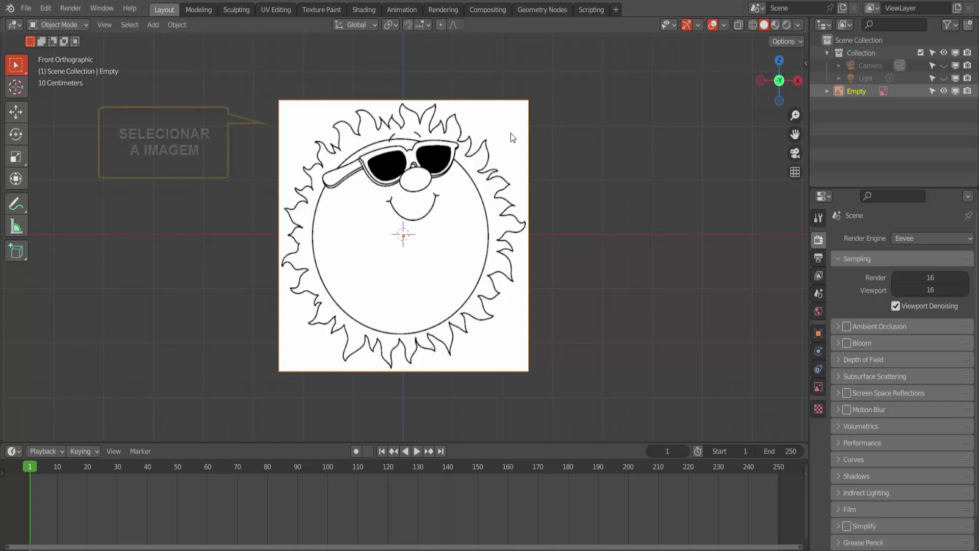
pyautogui.rightClick(624, 130)
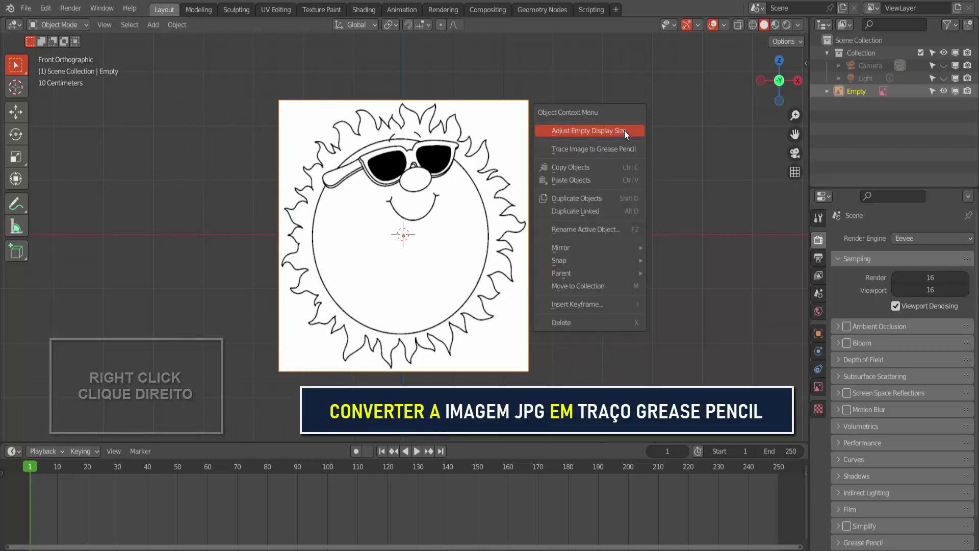
pyautogui.click(588, 149)
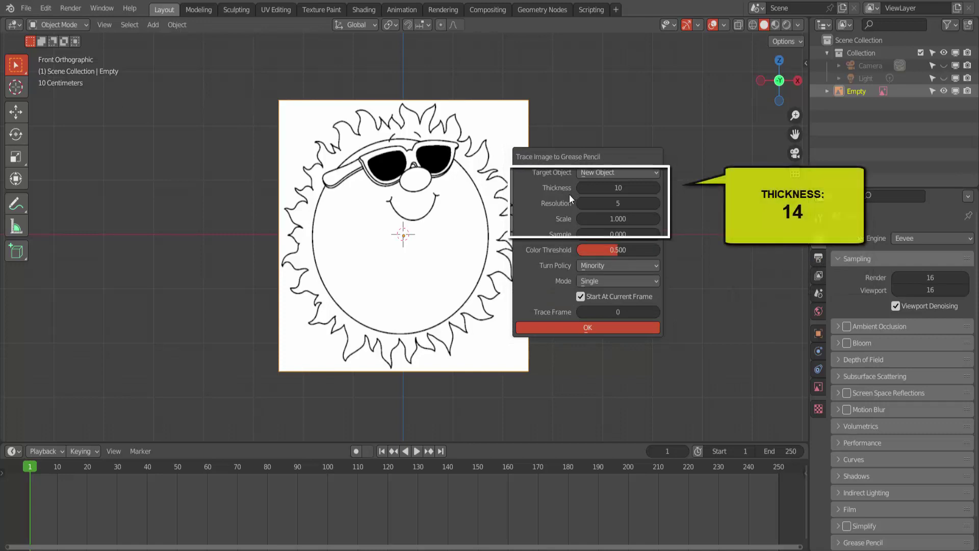
pyautogui.moveTo(585, 190); pyautogui.dragTo(645, 191)
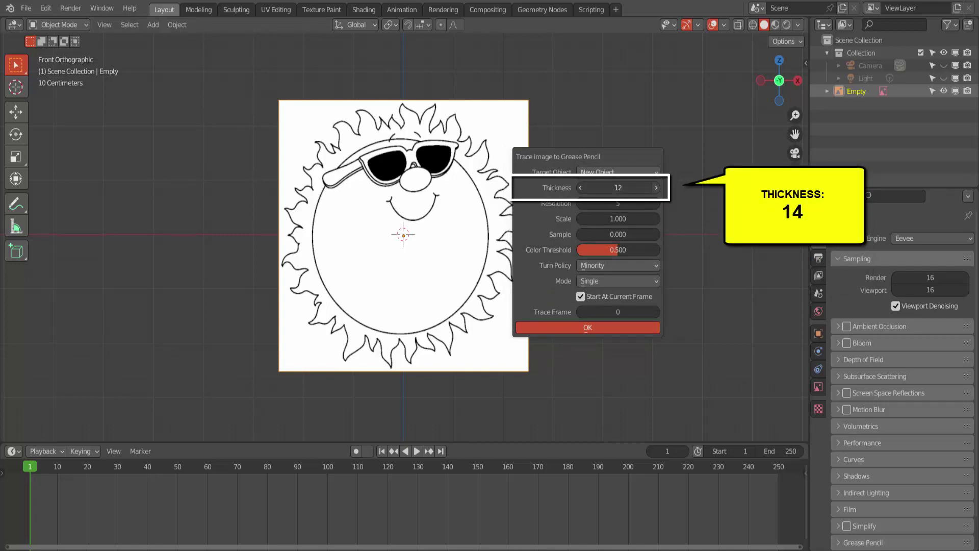
pyautogui.click(656, 188)
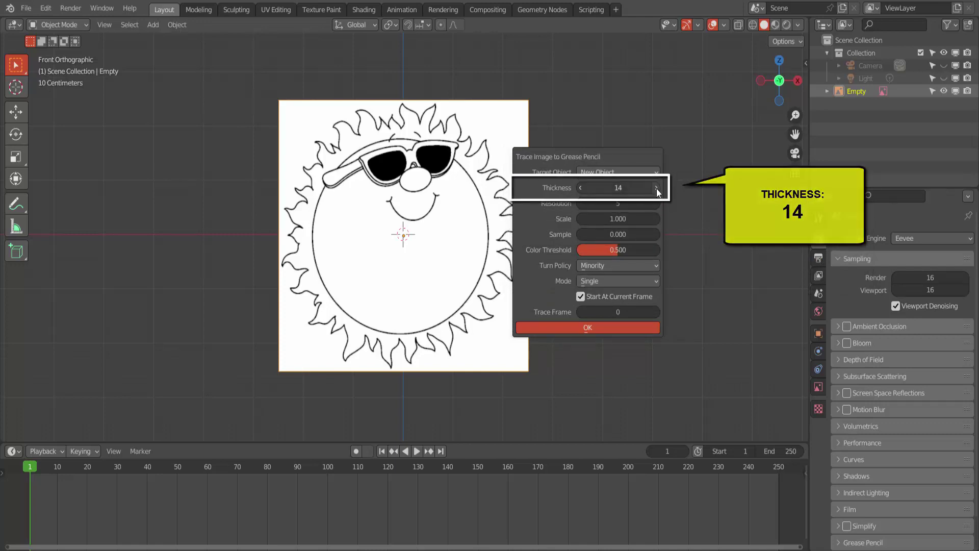
pyautogui.click(586, 327)
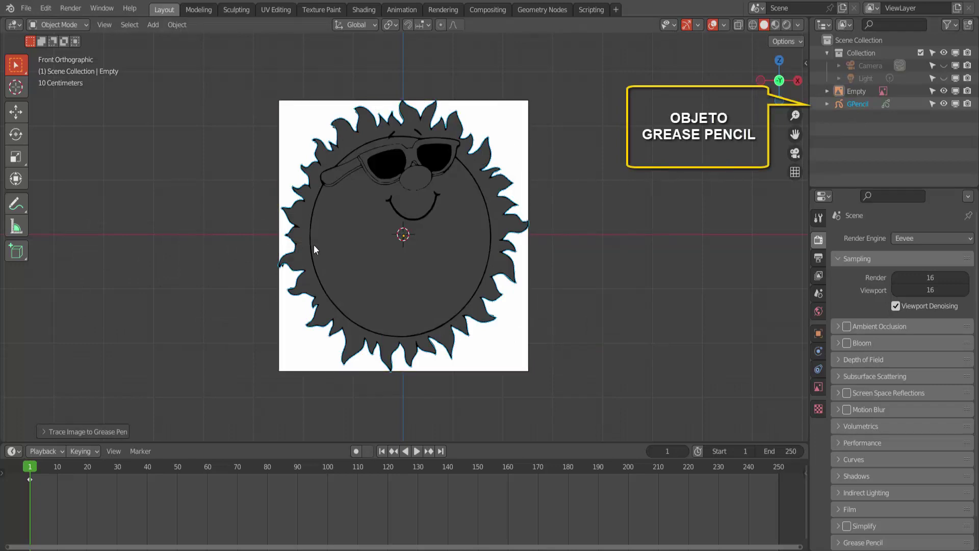
pyautogui.click(856, 94)
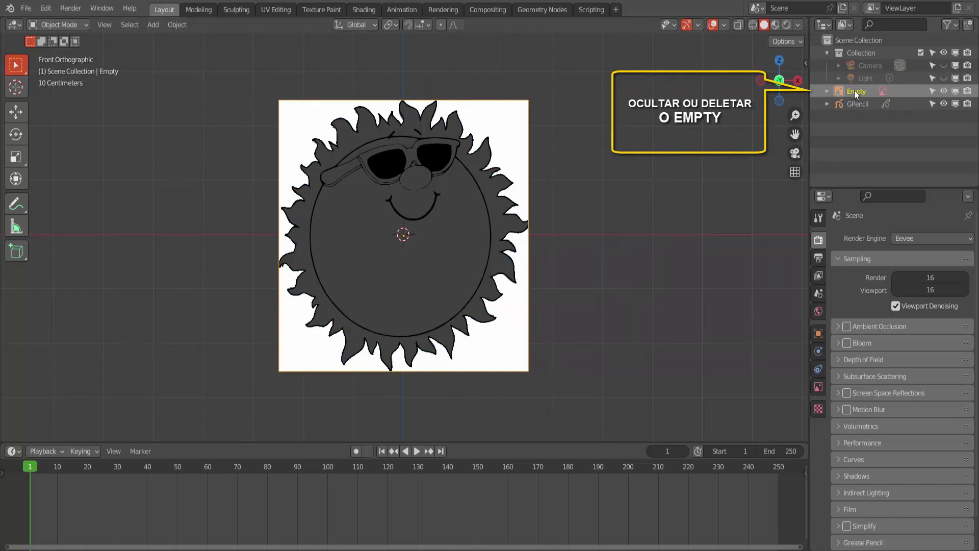
pyautogui.press('h')
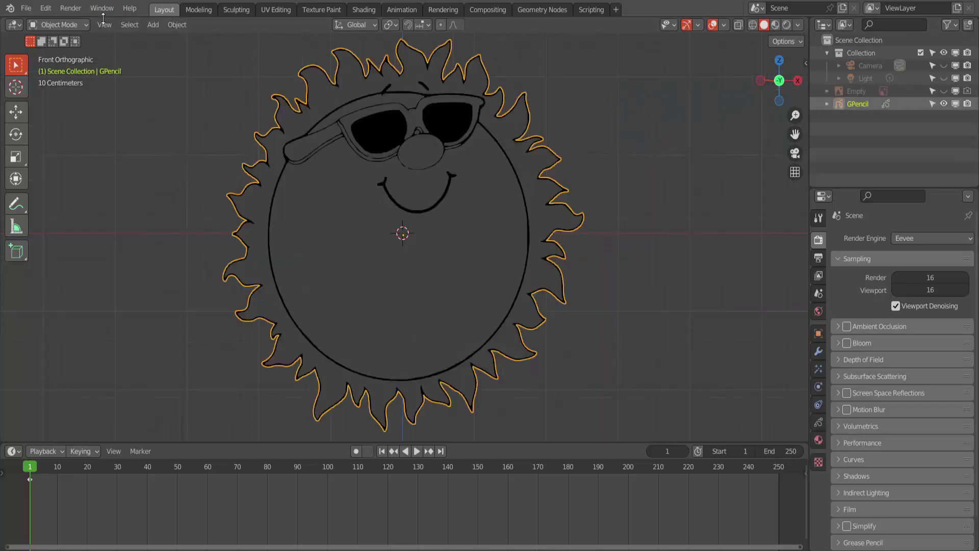
# Switch the grease pencil object to Draw Mode and return it to Object Mode
pyautogui.click(87, 26)
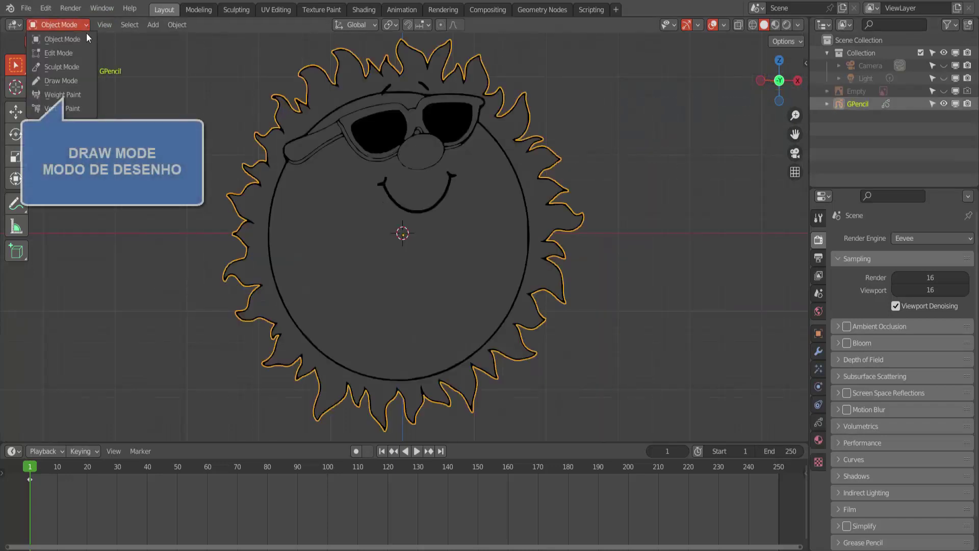
pyautogui.click(75, 81)
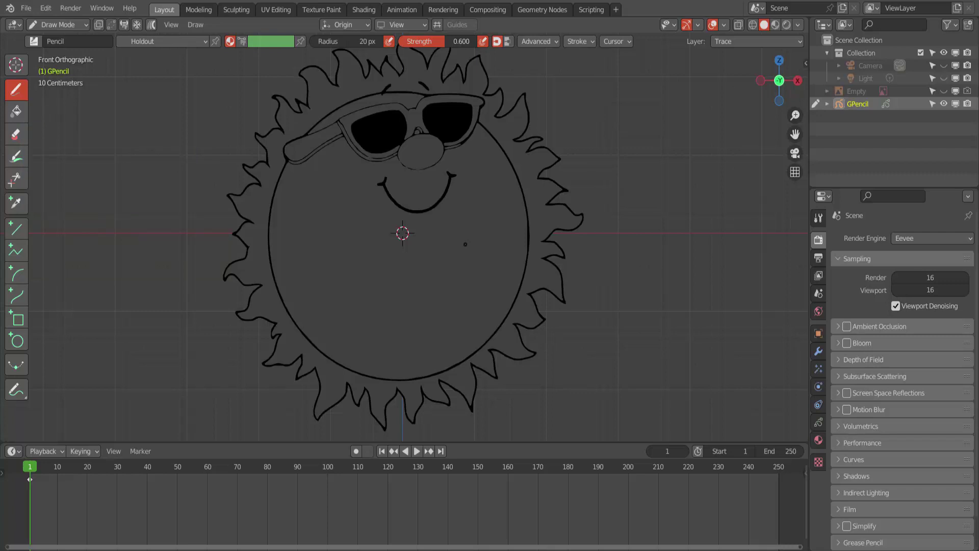
pyautogui.click(58, 24)
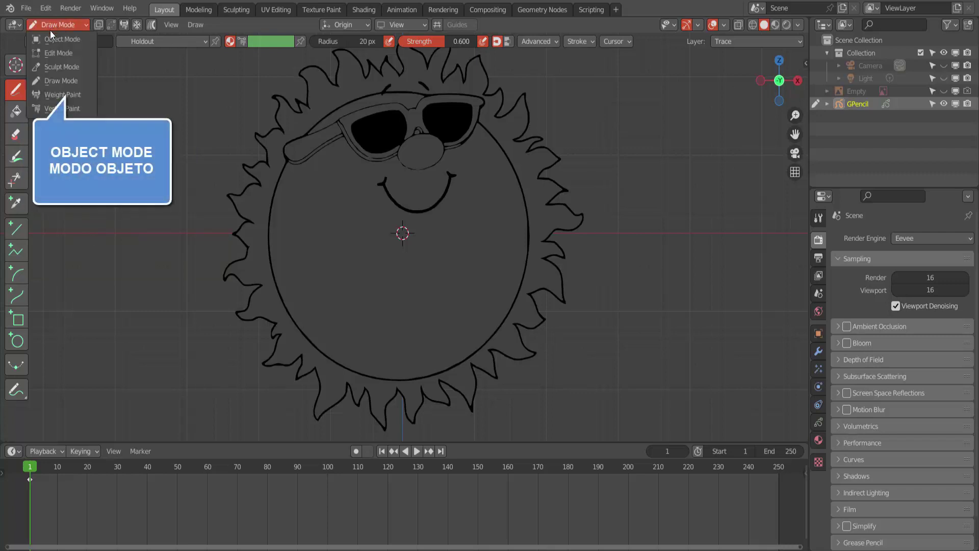
pyautogui.click(51, 37)
# Convert the grease pencil trace to a Bezier curve and hide the GPencil object in both the viewport and renders
pyautogui.scroll(-1, 543, 127)
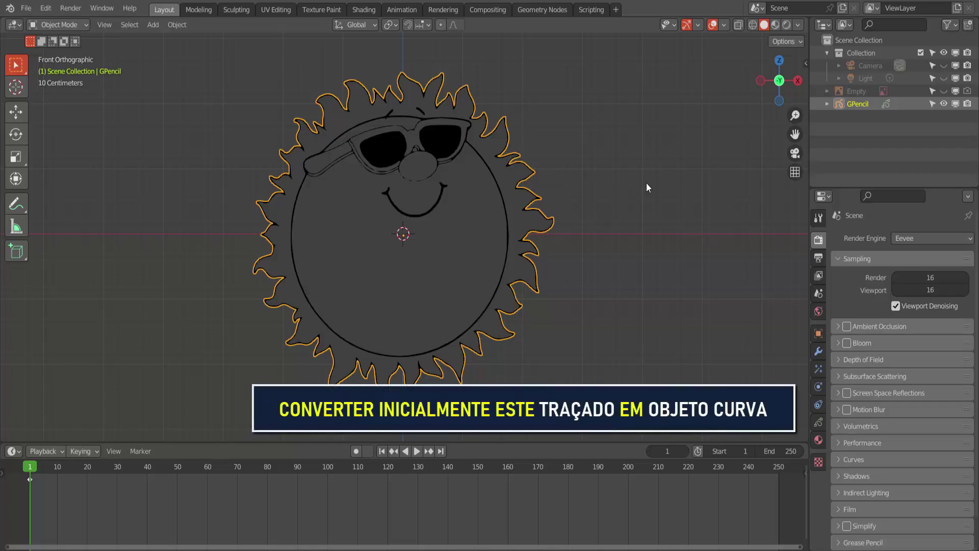
pyautogui.rightClick(675, 180)
pyautogui.moveTo(675, 180)
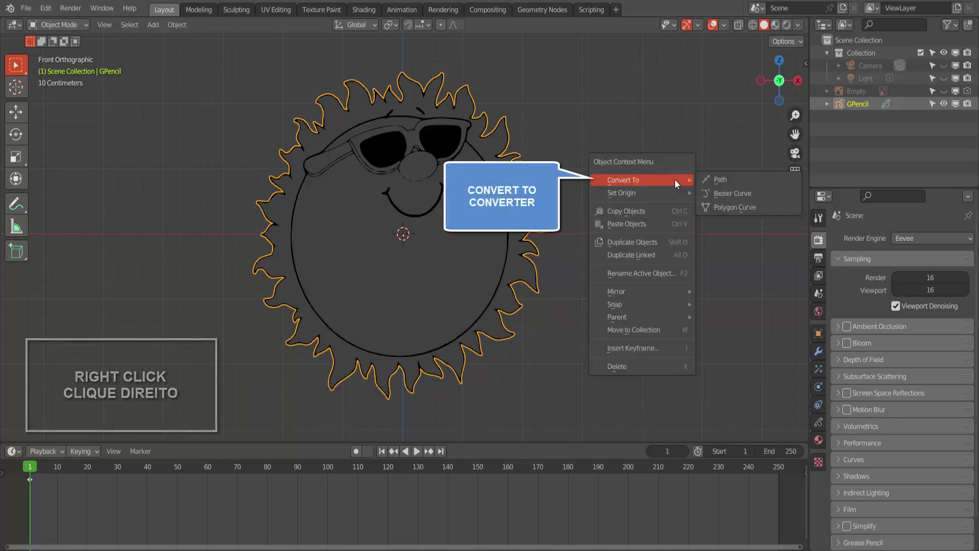
pyautogui.click(734, 194)
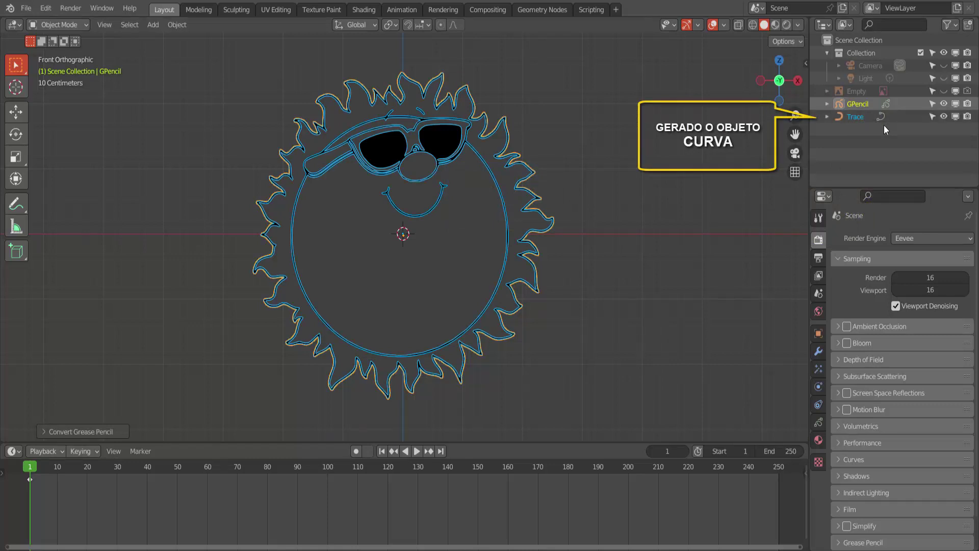
pyautogui.click(944, 104)
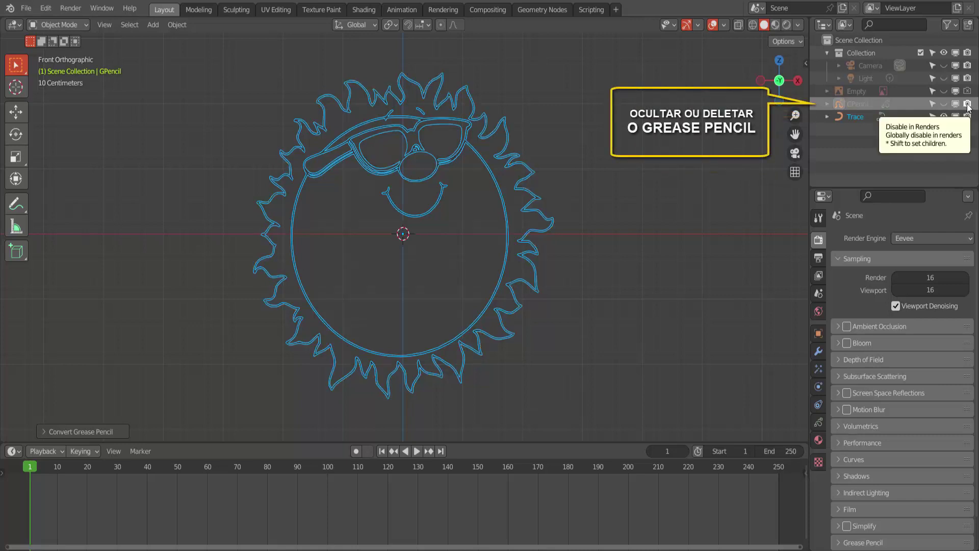
pyautogui.click(968, 104)
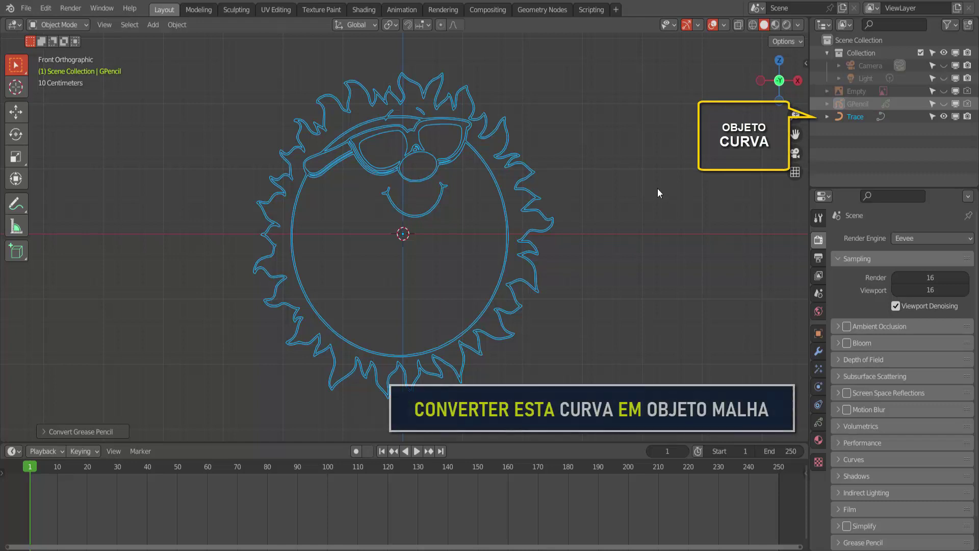
# Convert the Trace curve object to a mesh
pyautogui.click(855, 117)
pyautogui.rightClick(662, 159)
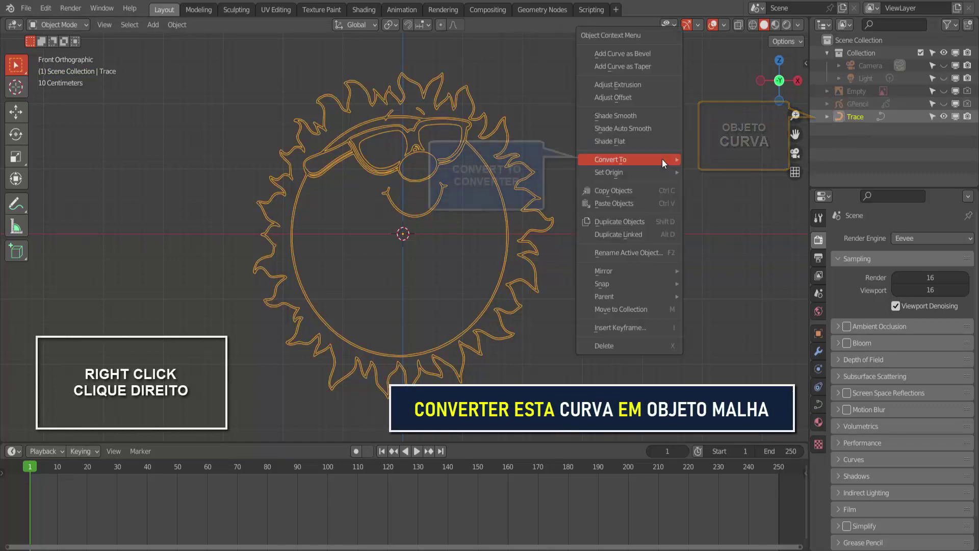
pyautogui.moveTo(661, 159)
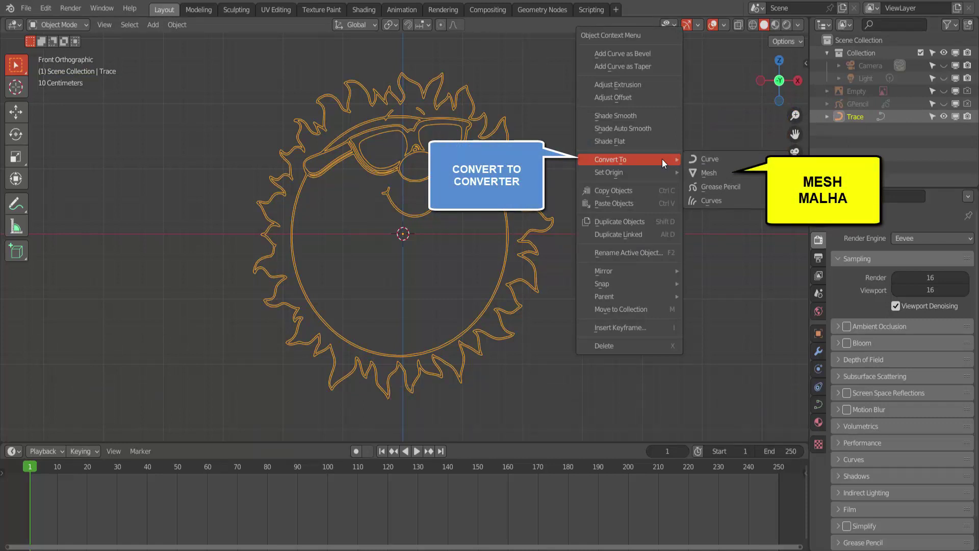
pyautogui.click(712, 173)
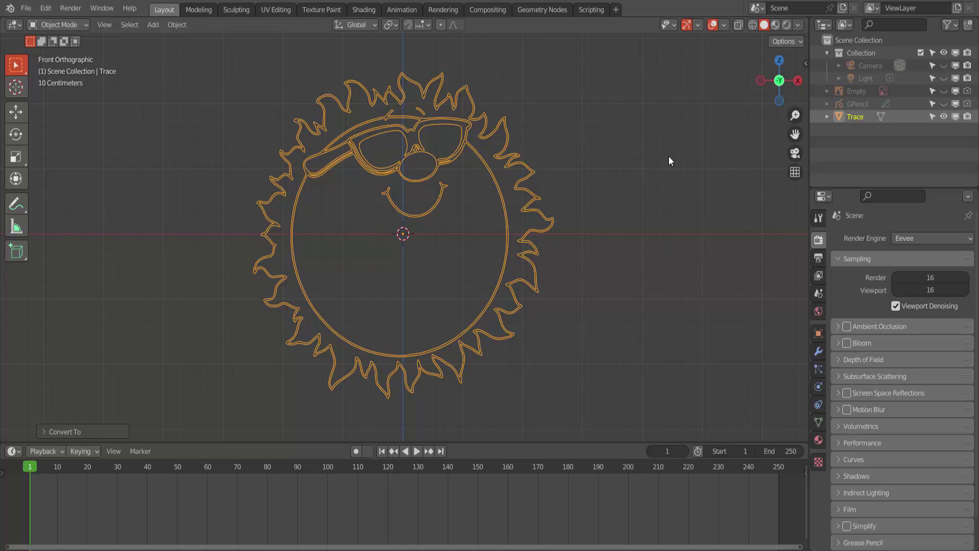
# Put the Trace mesh in Edit Mode and select the outer edge loop around the sun's rays
pyautogui.scroll(6, 669, 156)
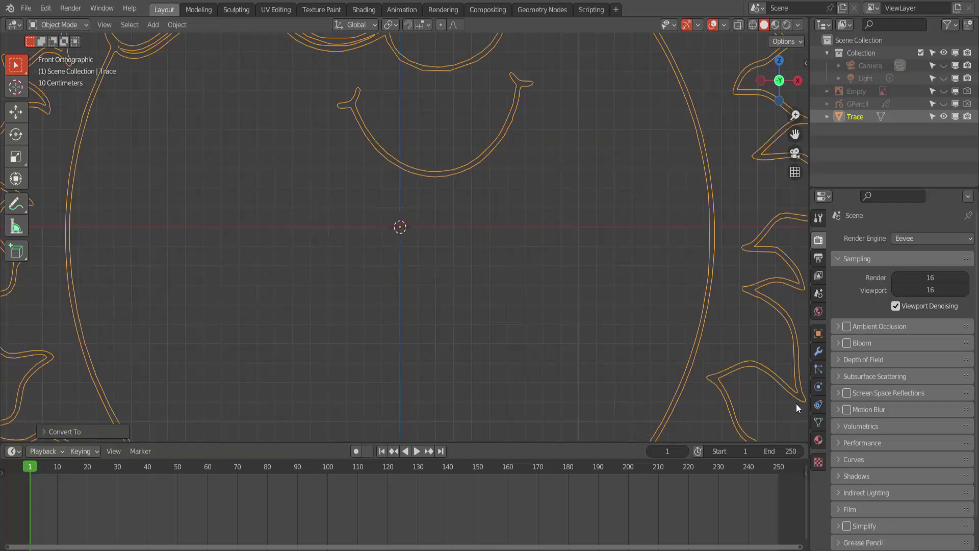
pyautogui.click(53, 27)
pyautogui.click(51, 52)
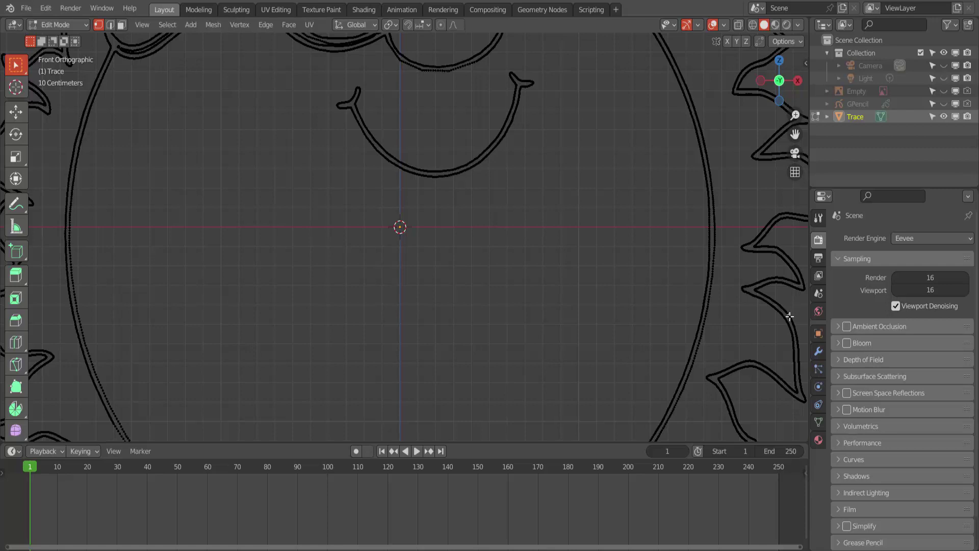
pyautogui.press('alt')
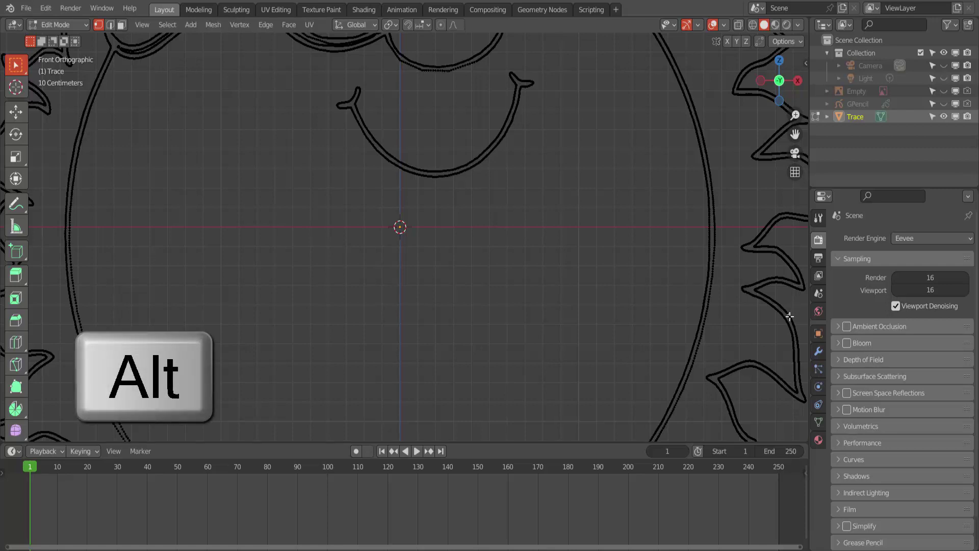
pyautogui.keyDown('alt'); pyautogui.click(789, 316); pyautogui.keyUp('alt')
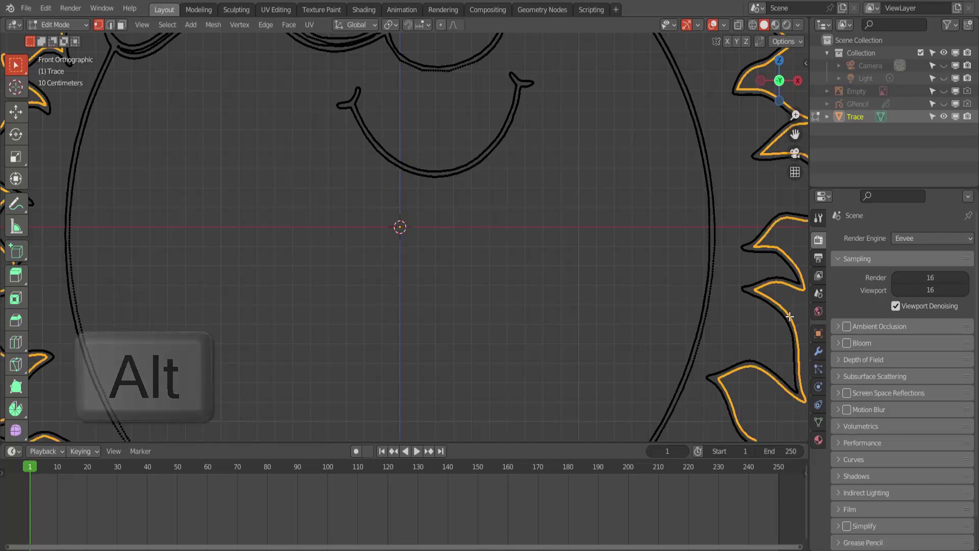
pyautogui.scroll(-1, 705, 241)
pyautogui.scroll(-5, 705, 241)
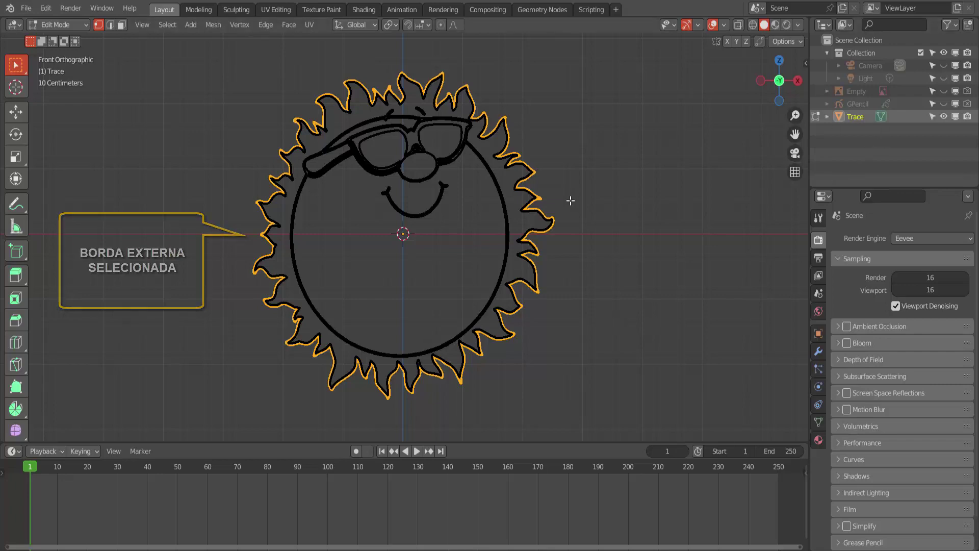
# Duplicate the selected outer ray outline in place and separate the copy by selection into its own object
pyautogui.hotkey('shift', 'd')
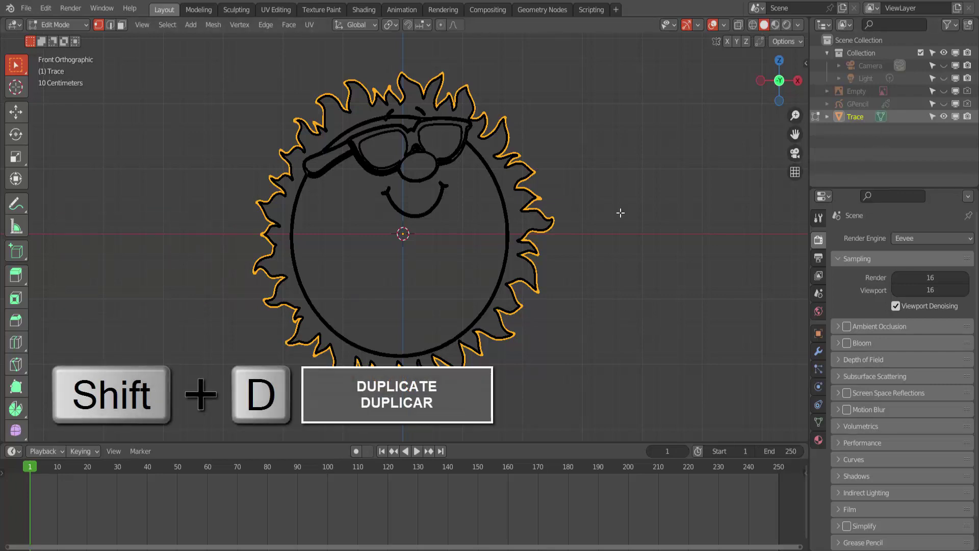
pyautogui.hotkey('shift', 'd')
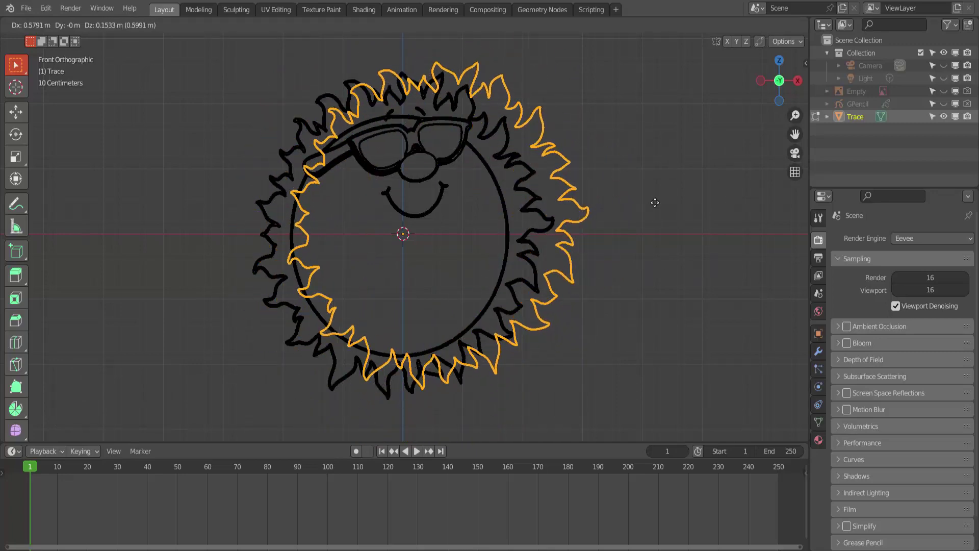
pyautogui.press('Escape')
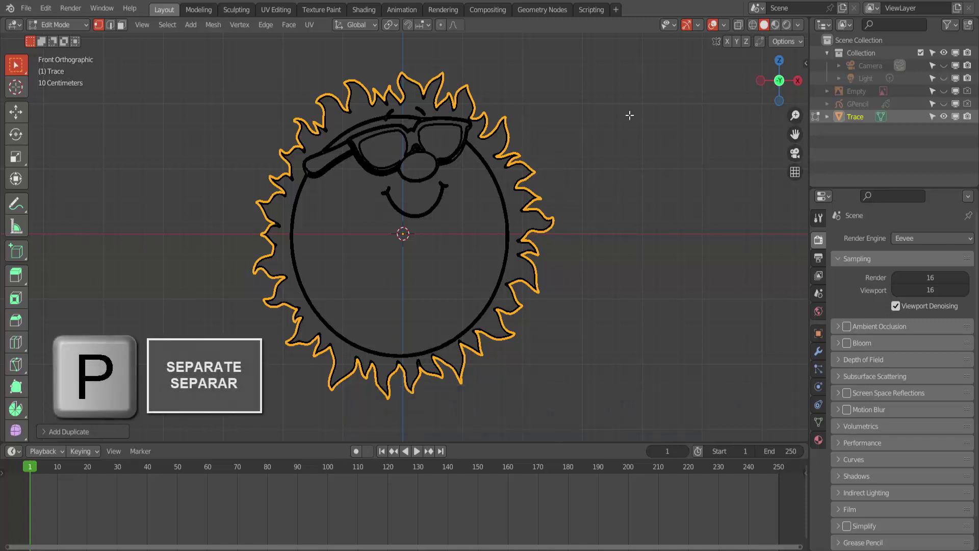
pyautogui.press('p')
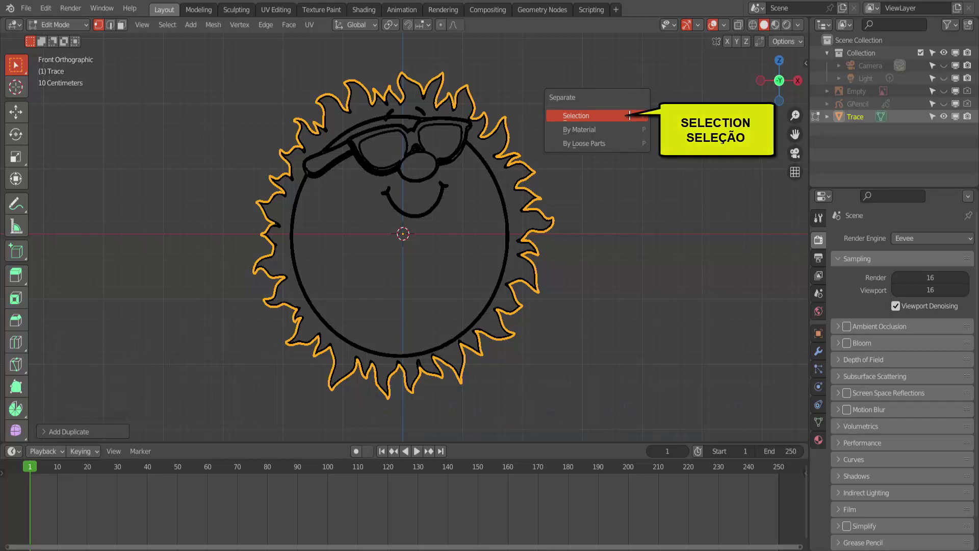
pyautogui.click(629, 115)
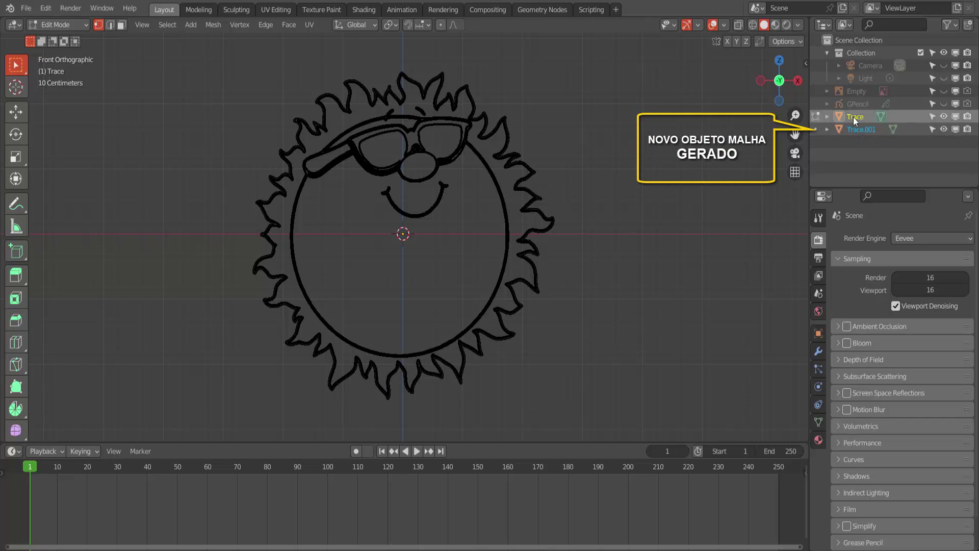
# Return the Trace mesh to Object Mode and make the separated outline, Trace.001, the active object
pyautogui.click(853, 131)
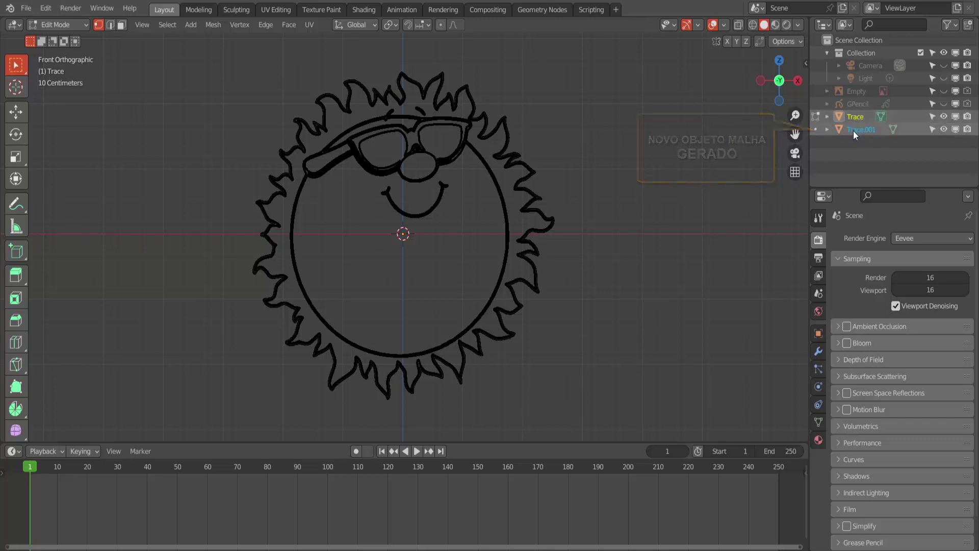
pyautogui.click(70, 25)
pyautogui.click(65, 40)
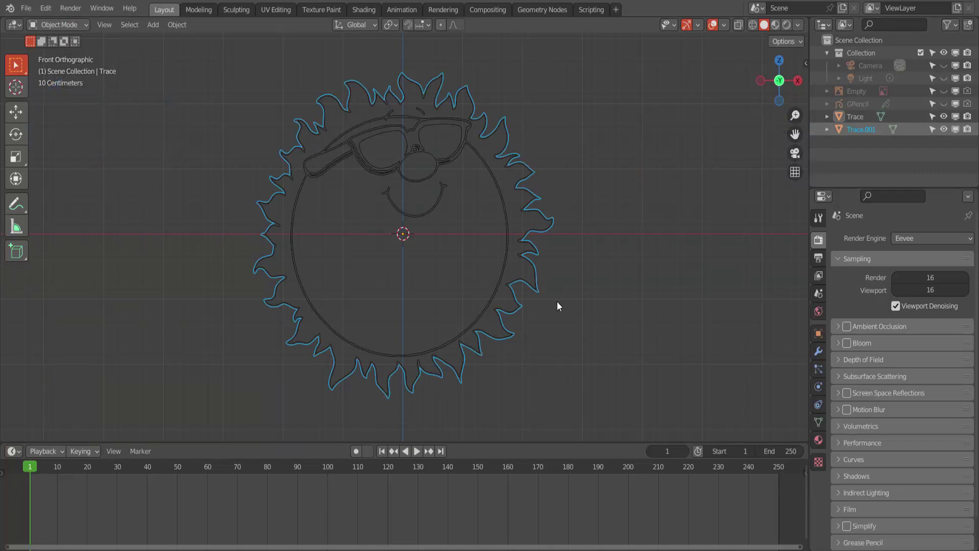
pyautogui.click(858, 119)
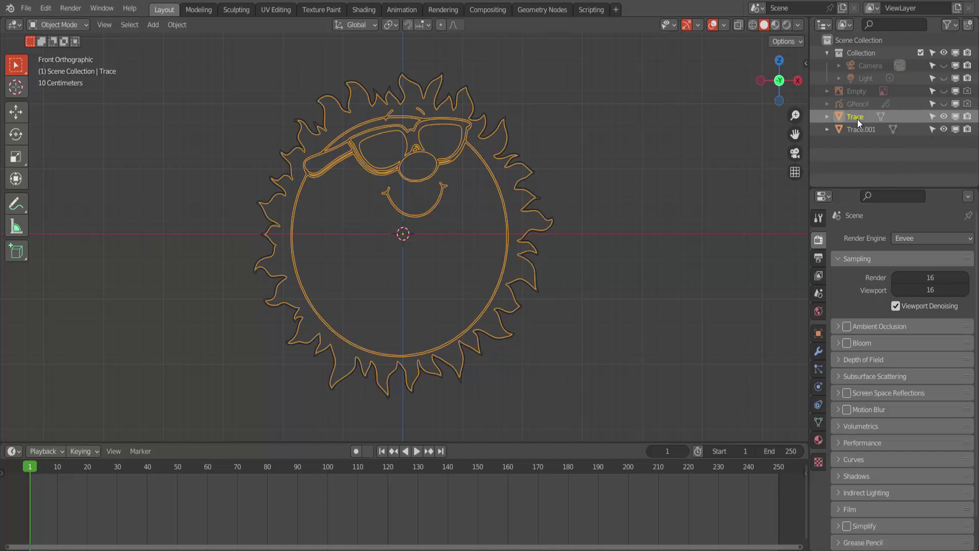
pyautogui.click(860, 129)
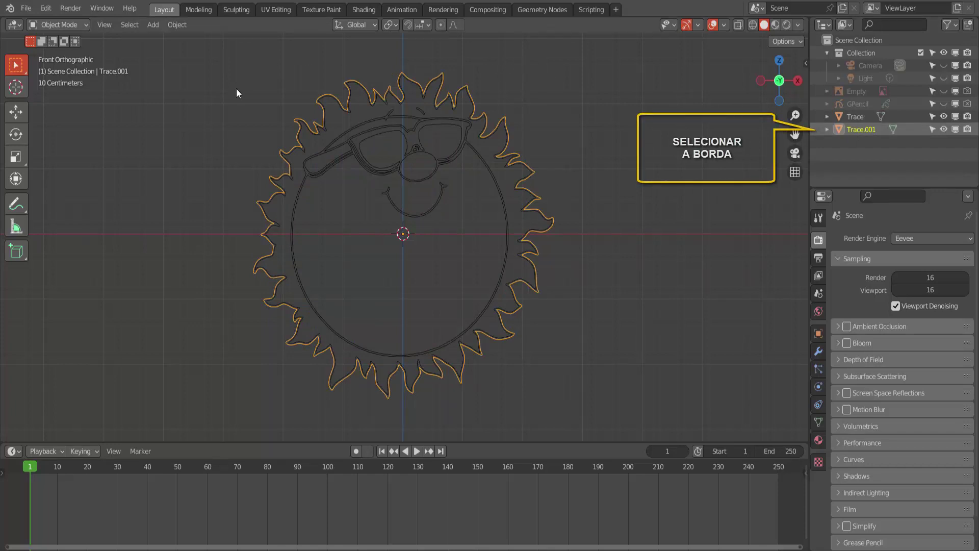
# Put Trace.001 in Edit Mode and fill its whole outline with a face
pyautogui.click(70, 25)
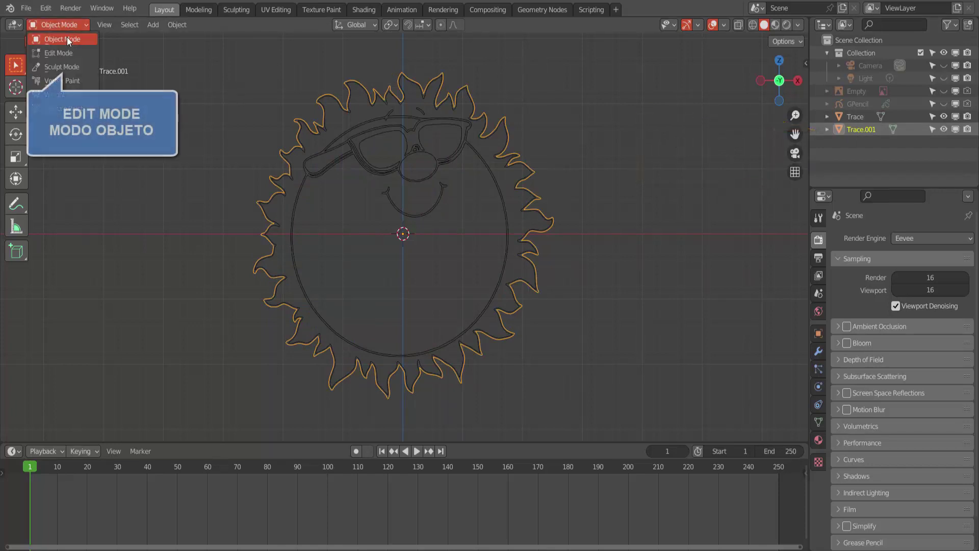
pyautogui.click(58, 52)
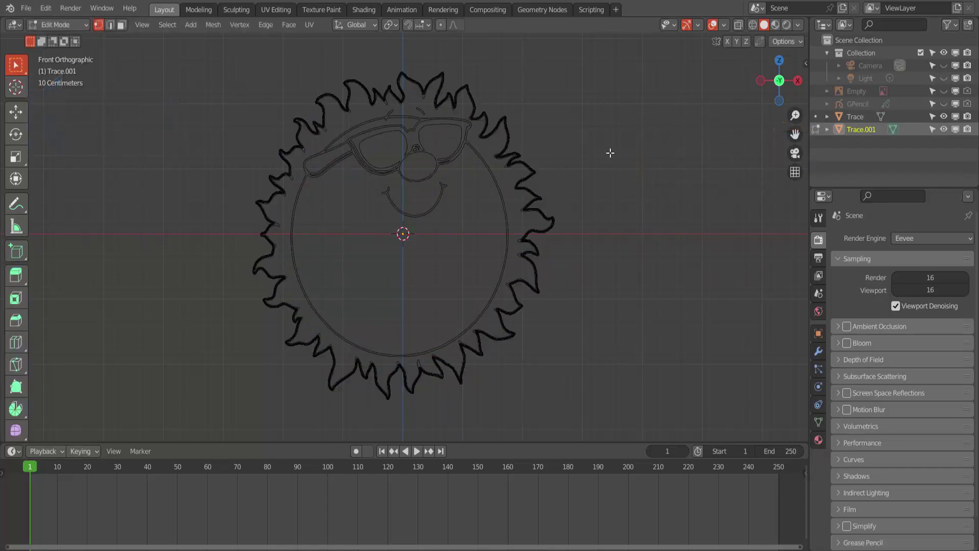
pyautogui.press('a')
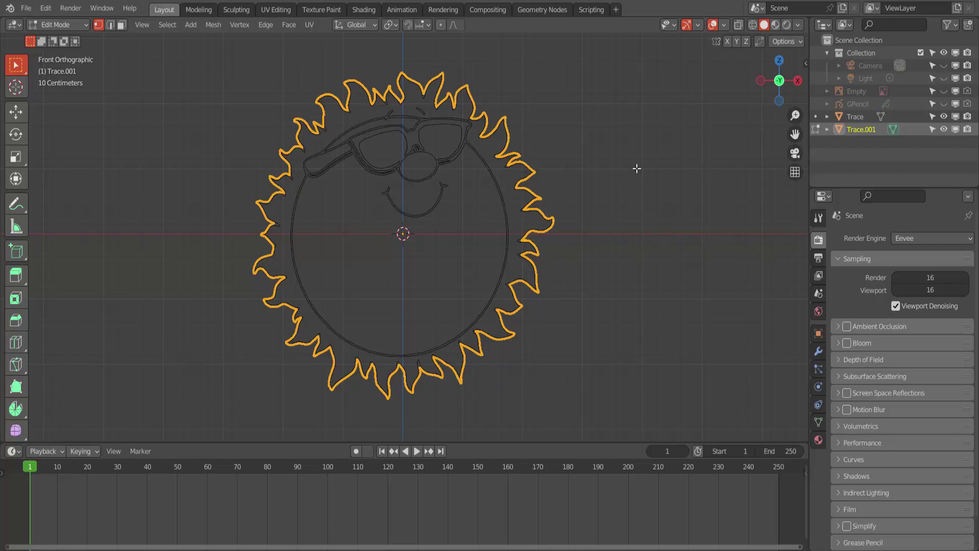
pyautogui.press('f')
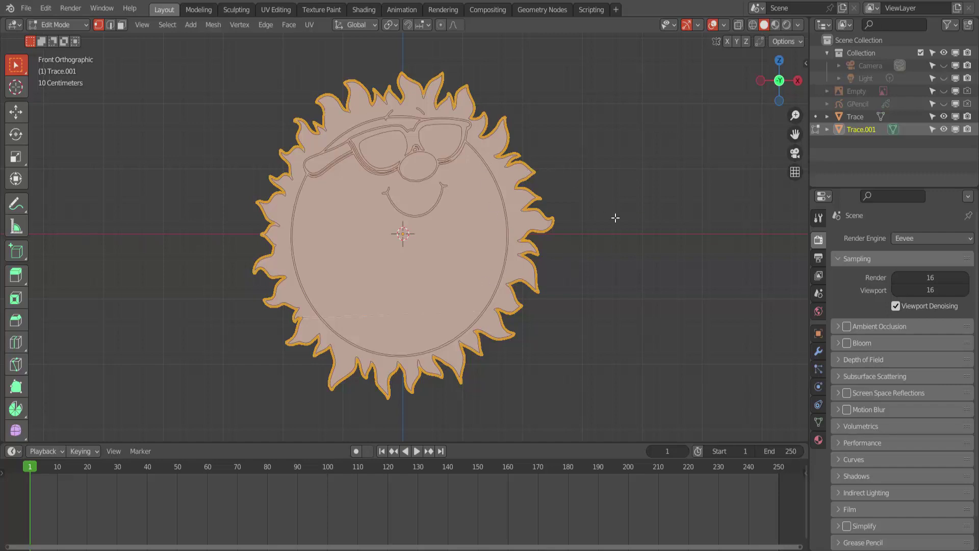
# Switch the viewport to Material Preview and give the filled sun shape a new material with a pale yellow base color
pyautogui.click(775, 25)
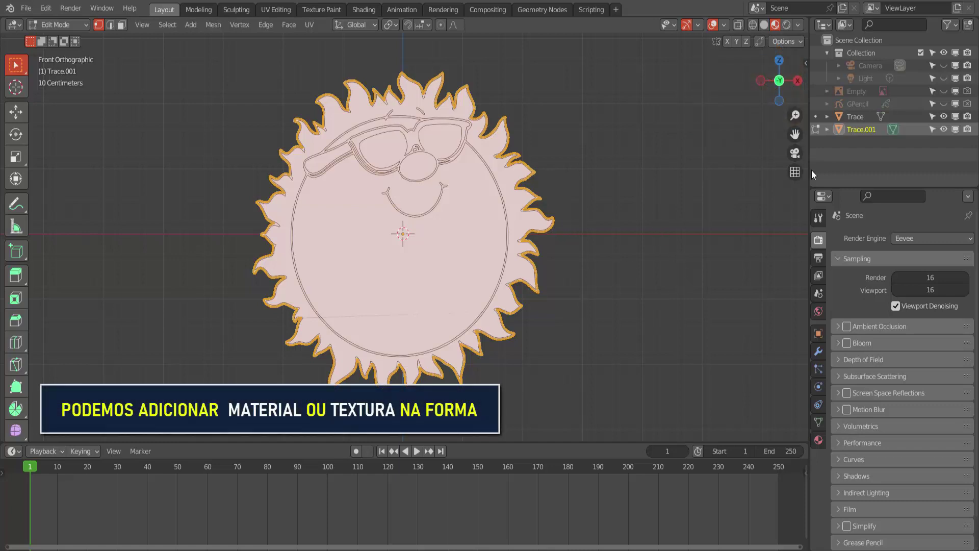
pyautogui.click(819, 440)
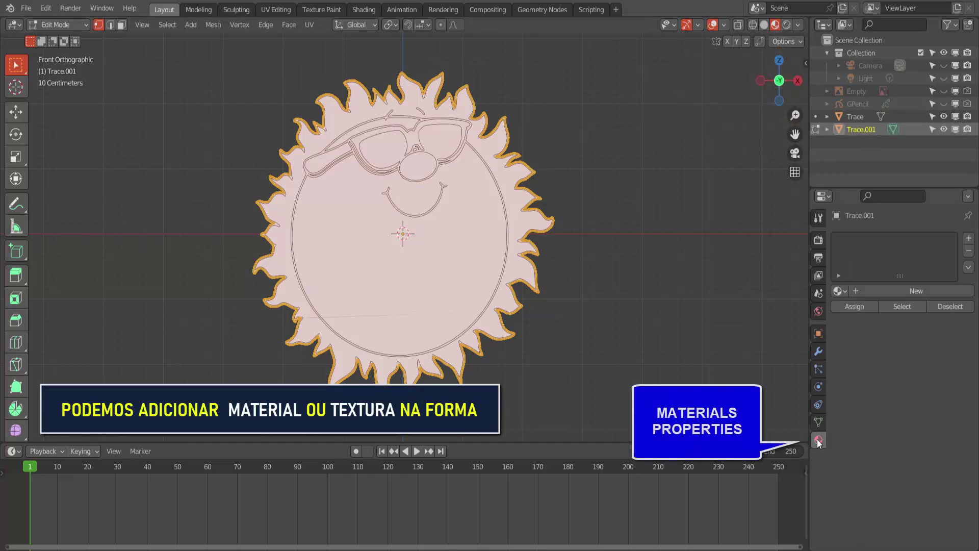
pyautogui.click(923, 290)
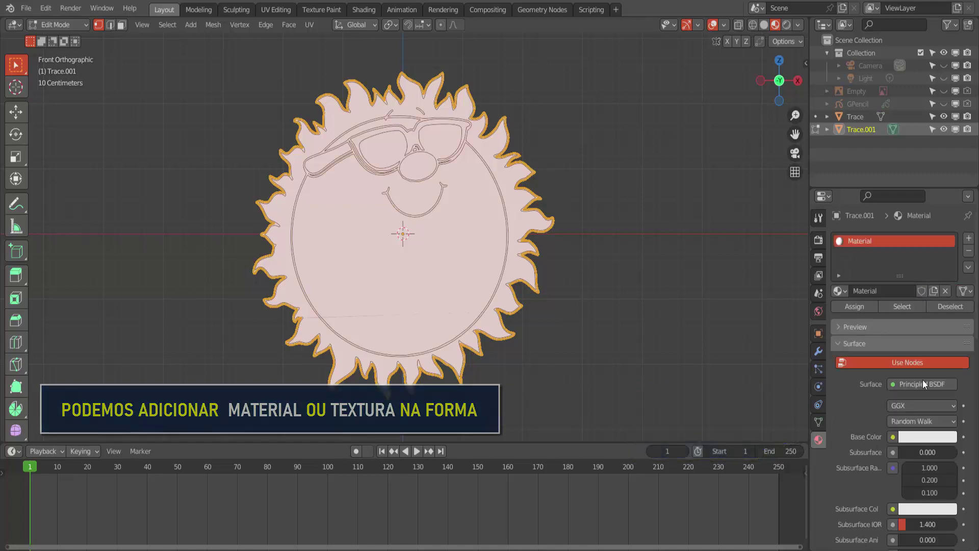
pyautogui.click(922, 436)
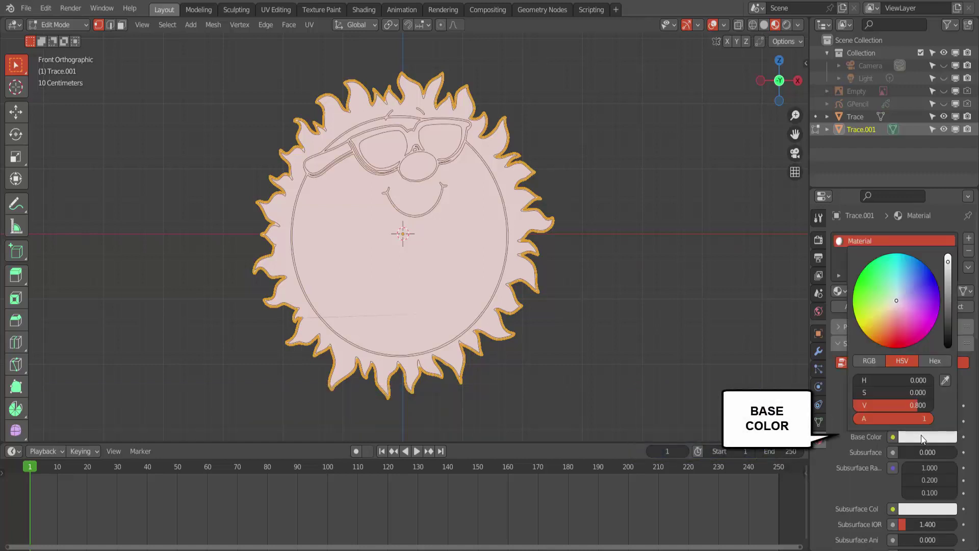
pyautogui.click(872, 329)
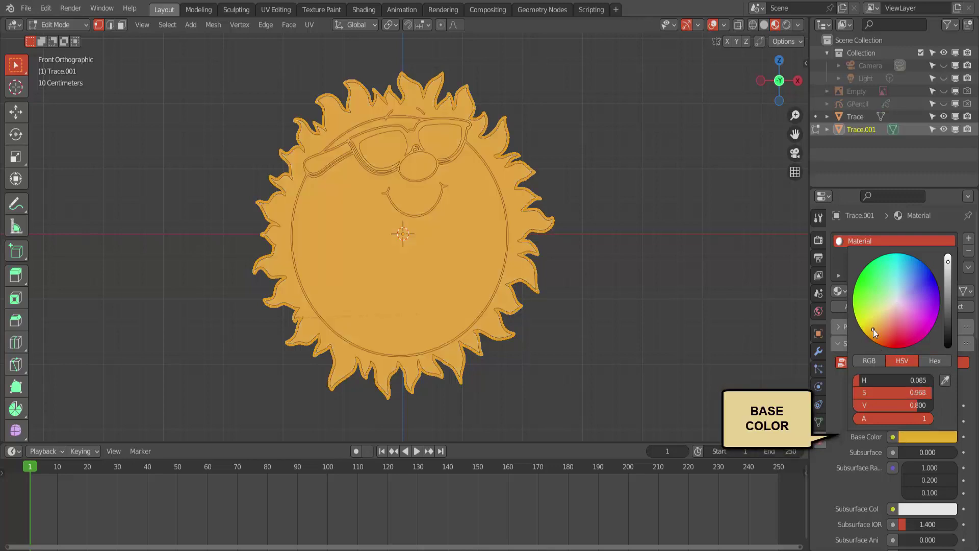
pyautogui.moveTo(886, 313); pyautogui.dragTo(888, 304)
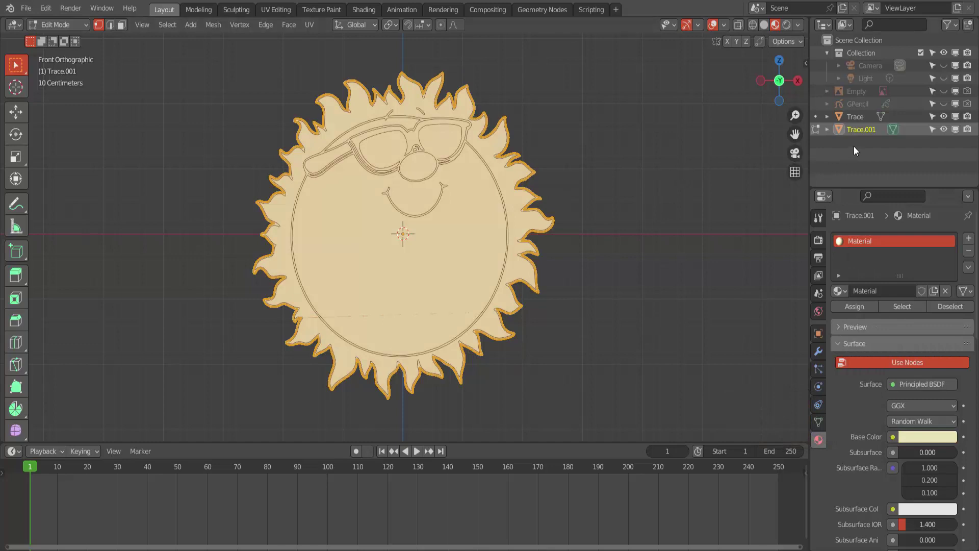
# Hide the filled Trace.001 shape in the viewport and return to Object Mode
pyautogui.click(859, 116)
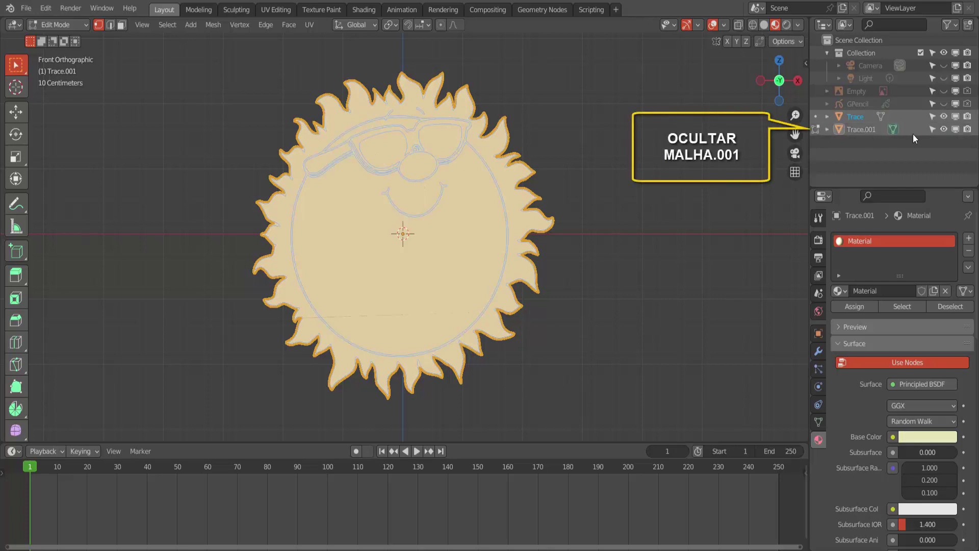
pyautogui.click(945, 129)
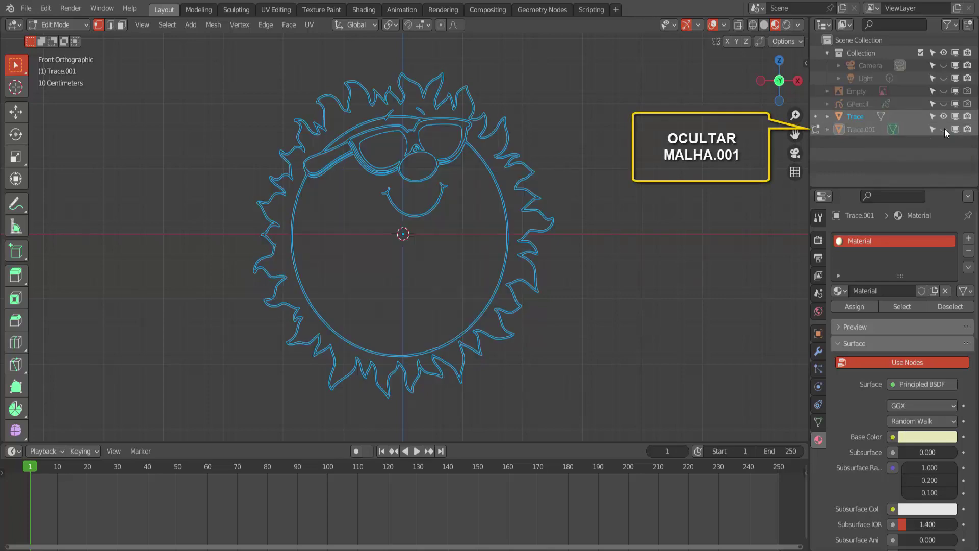
pyautogui.click(944, 128)
pyautogui.click(944, 129)
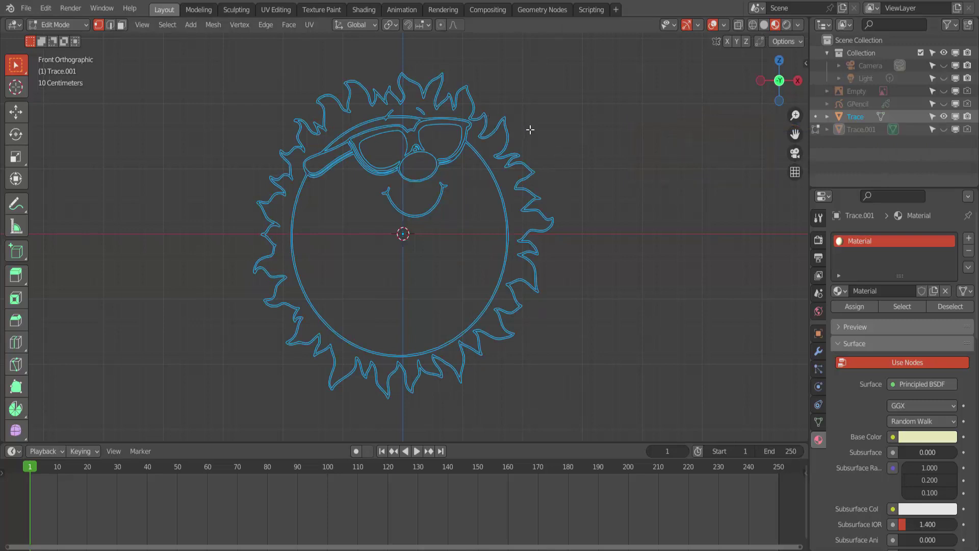
pyautogui.click(57, 25)
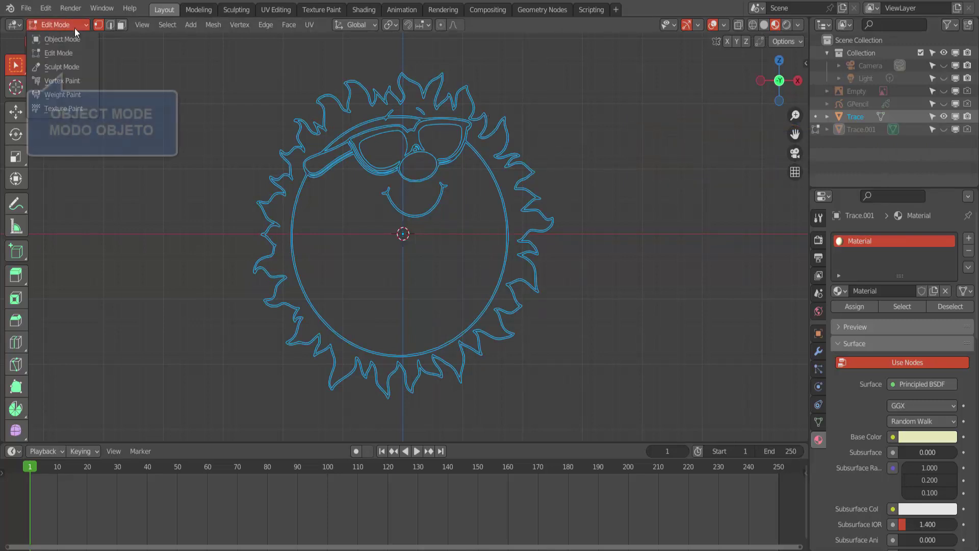
pyautogui.click(56, 38)
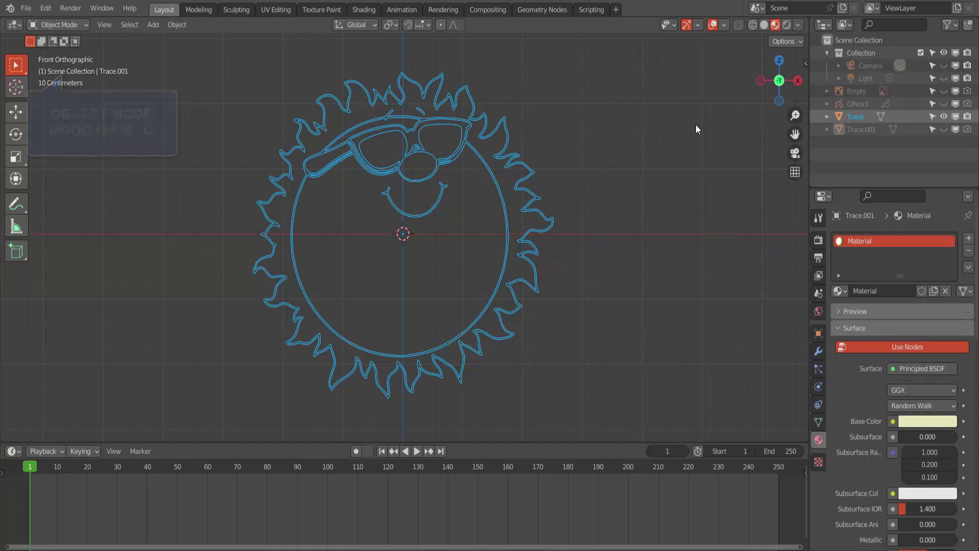
# Convert the original Trace line mesh back to a curve
pyautogui.click(855, 117)
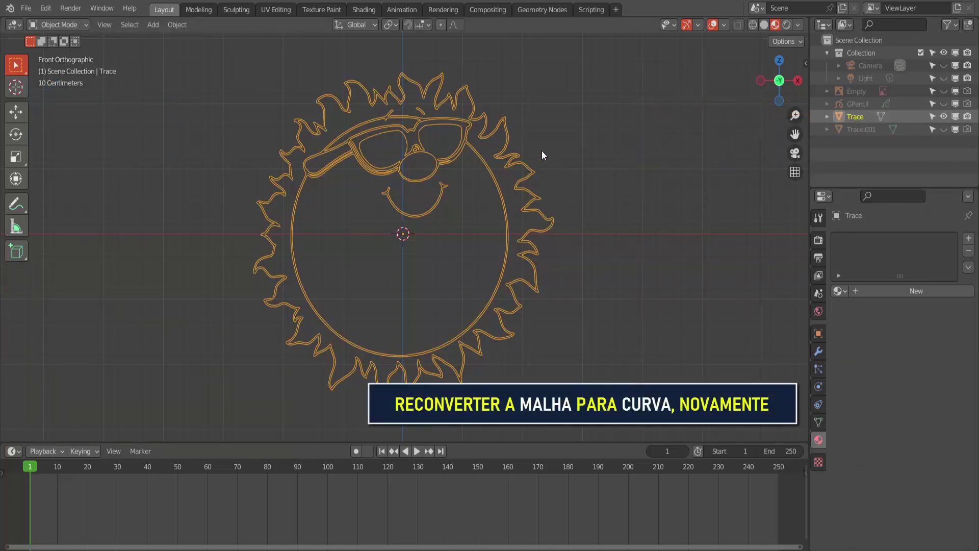
pyautogui.rightClick(662, 192)
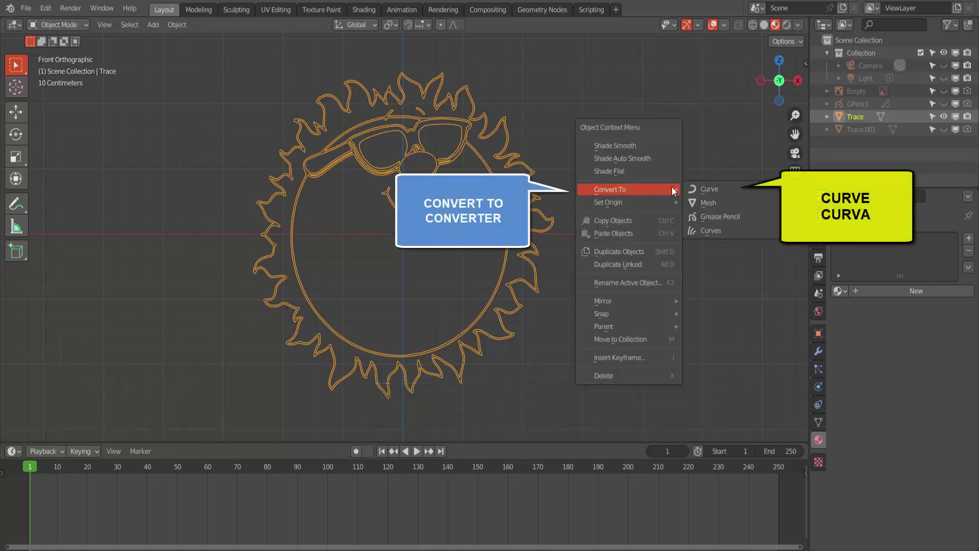
pyautogui.click(701, 190)
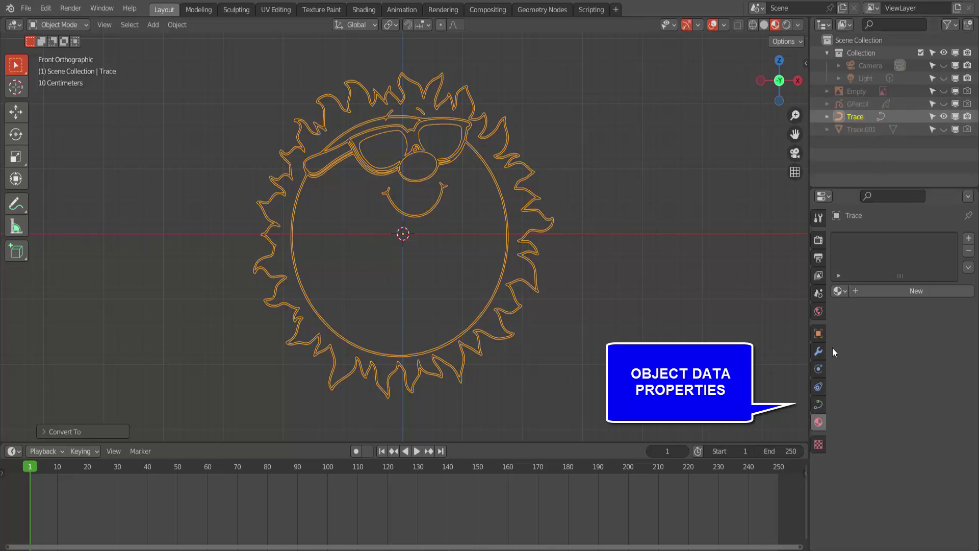
# Give the Trace curve a round bevel with a depth of 0.02 m
pyautogui.click(818, 403)
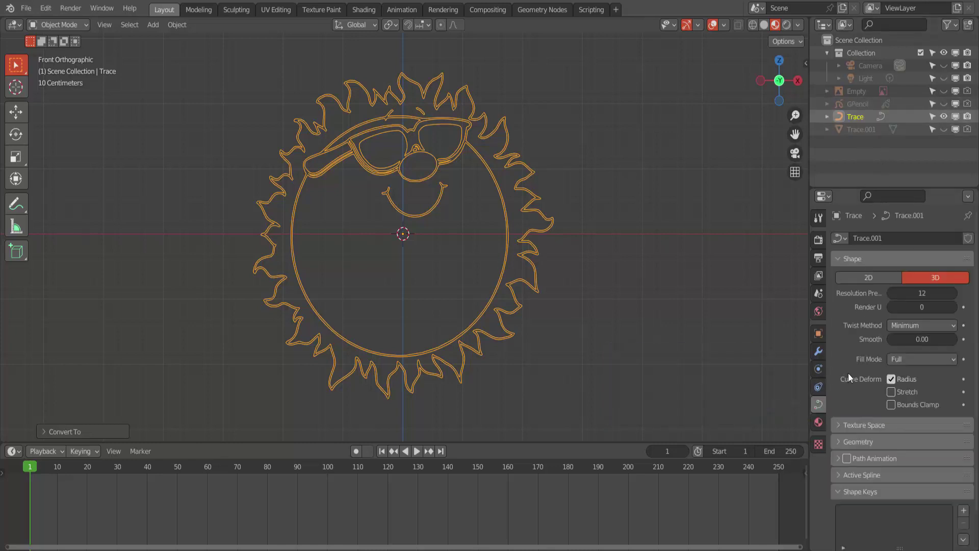
pyautogui.scroll(-2, 849, 372)
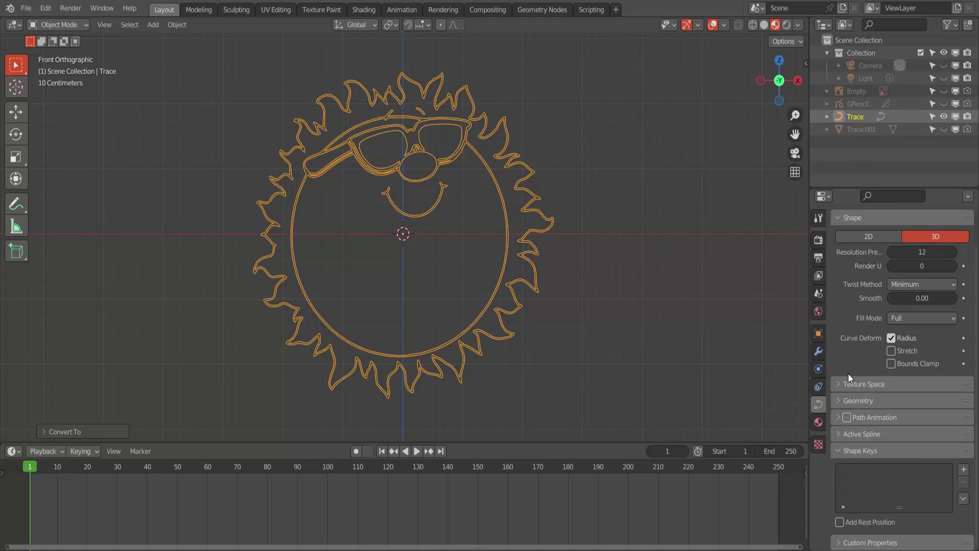
pyautogui.click(840, 399)
pyautogui.scroll(-2, 839, 426)
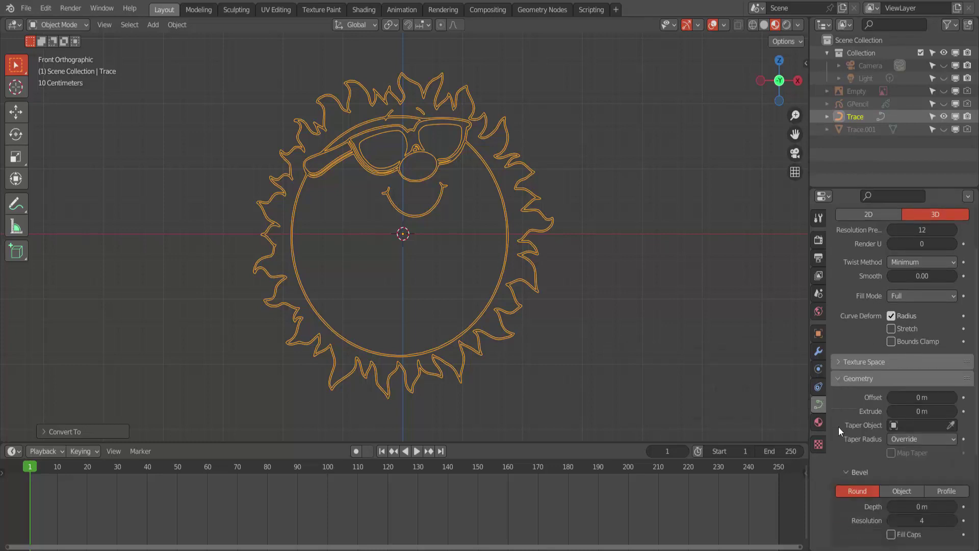
pyautogui.scroll(-2, 839, 427)
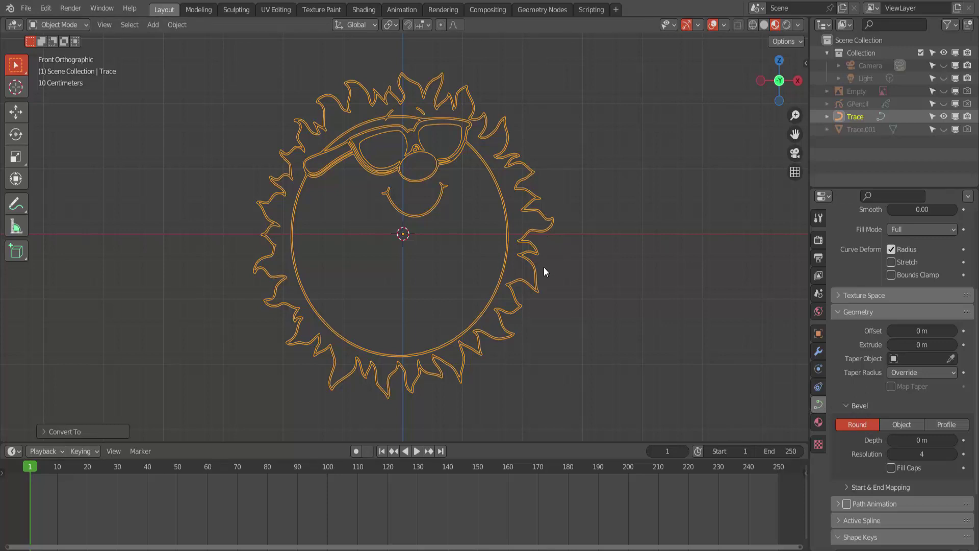
pyautogui.click(954, 439)
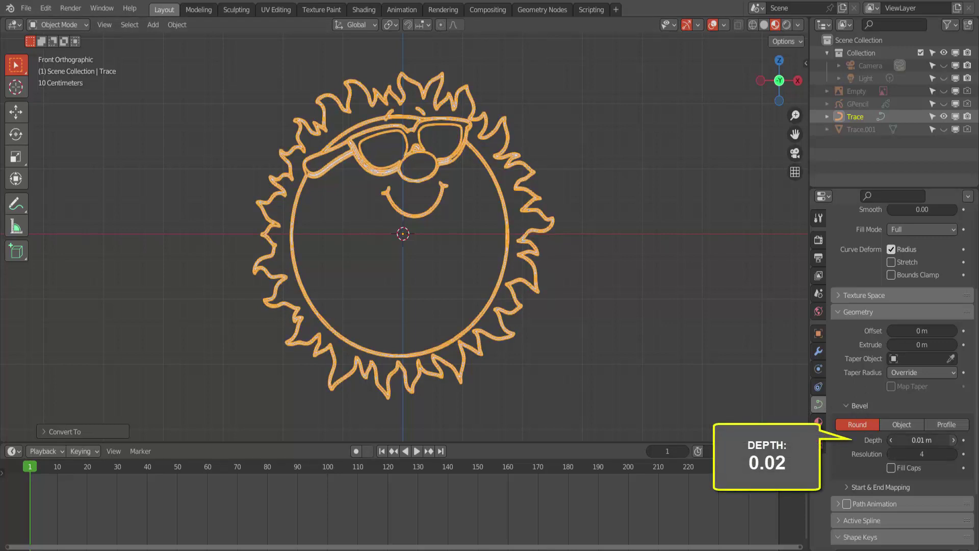
pyautogui.click(954, 440)
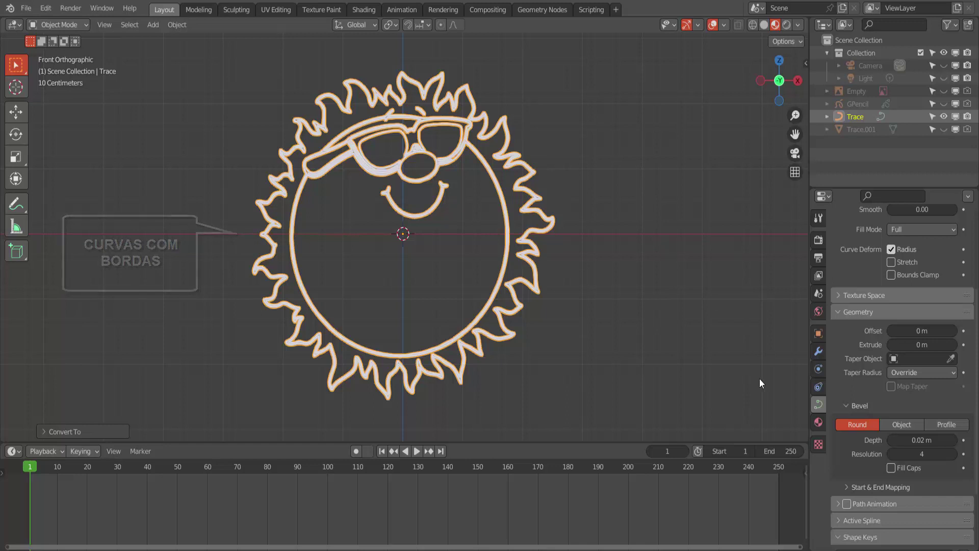
# Give the Trace curve a new material with a black base color
pyautogui.click(819, 422)
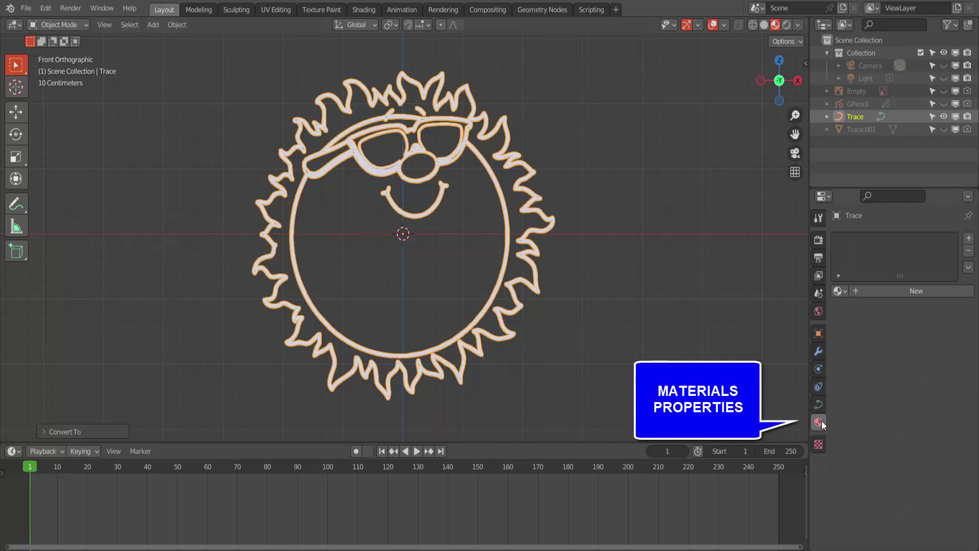
pyautogui.click(916, 291)
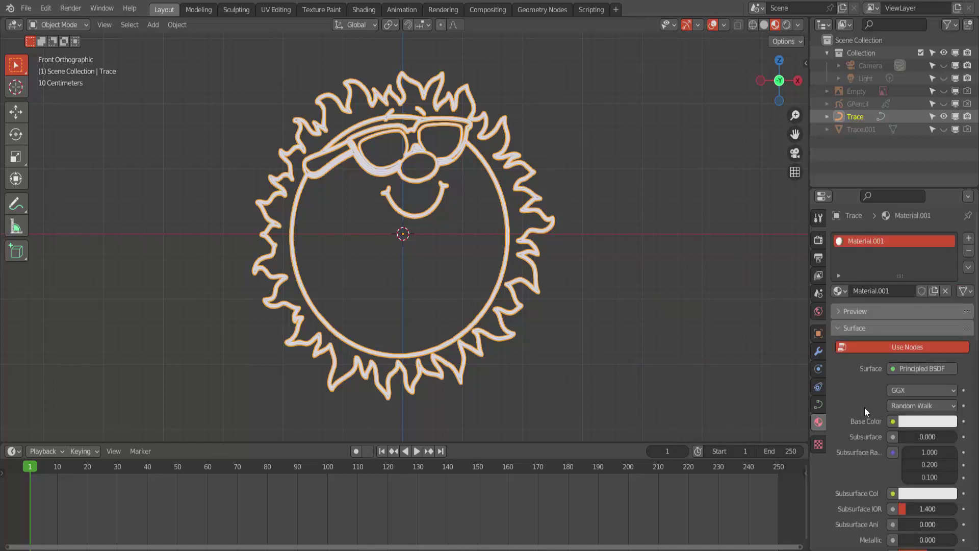
pyautogui.click(921, 422)
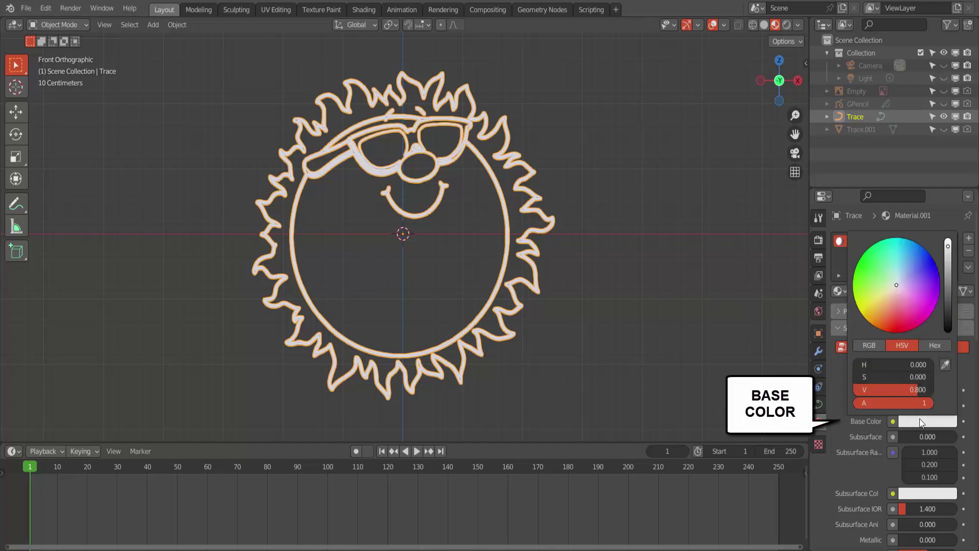
pyautogui.moveTo(948, 255); pyautogui.dragTo(948, 332)
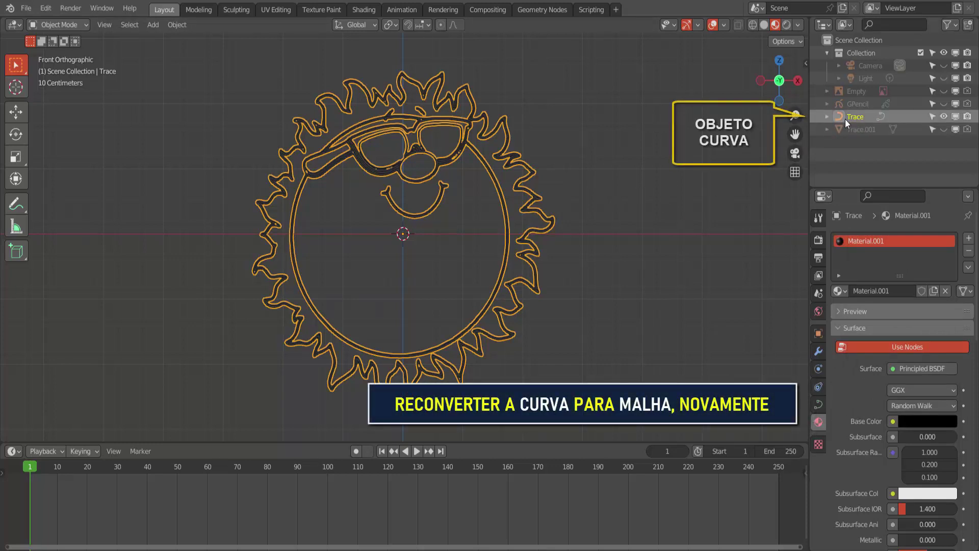
# Convert the Trace curve to a mesh and make the filled Trace.001 shape visible again
pyautogui.rightClick(650, 192)
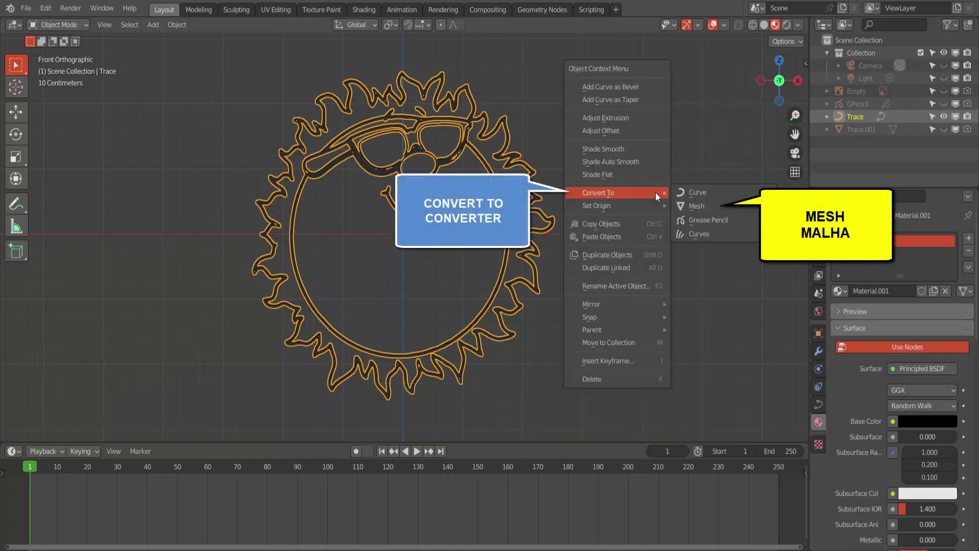
pyautogui.click(694, 206)
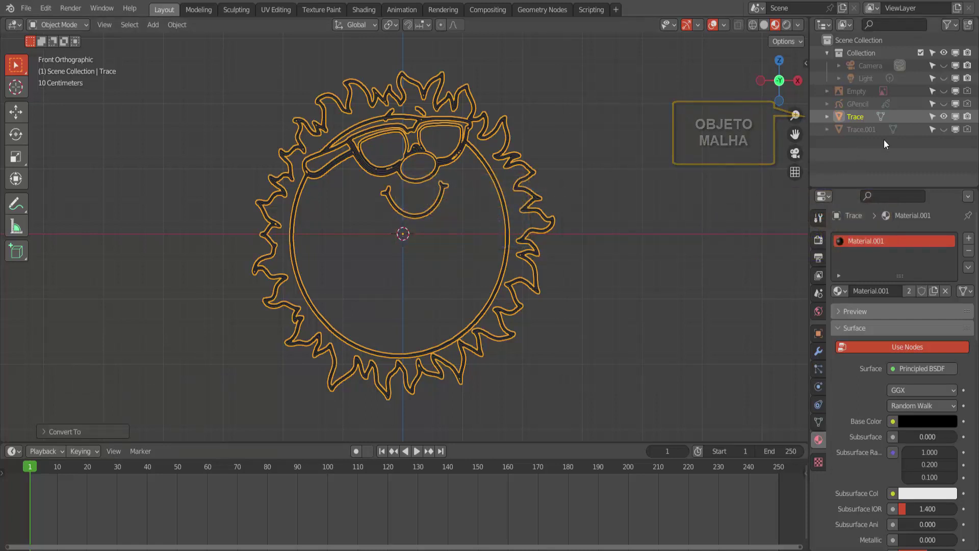
pyautogui.click(943, 129)
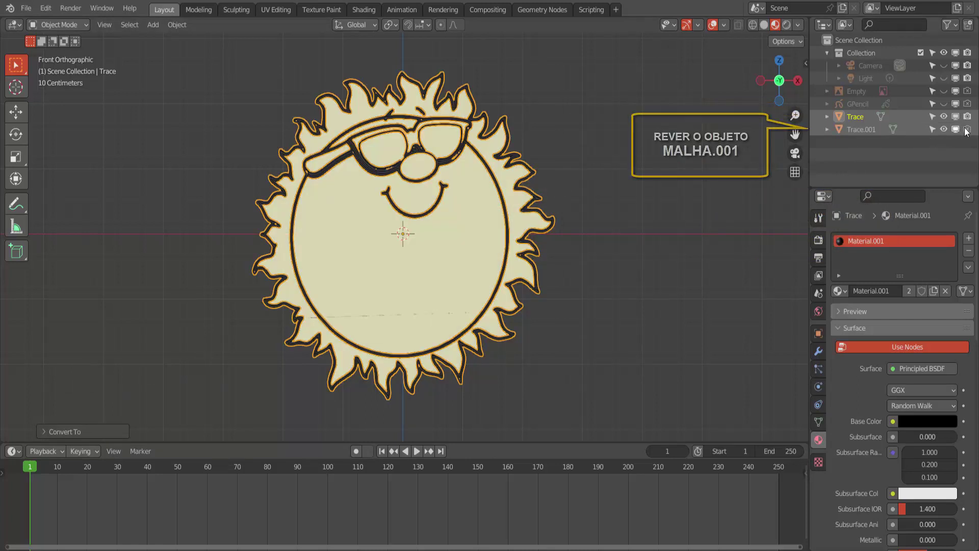
pyautogui.click(694, 142)
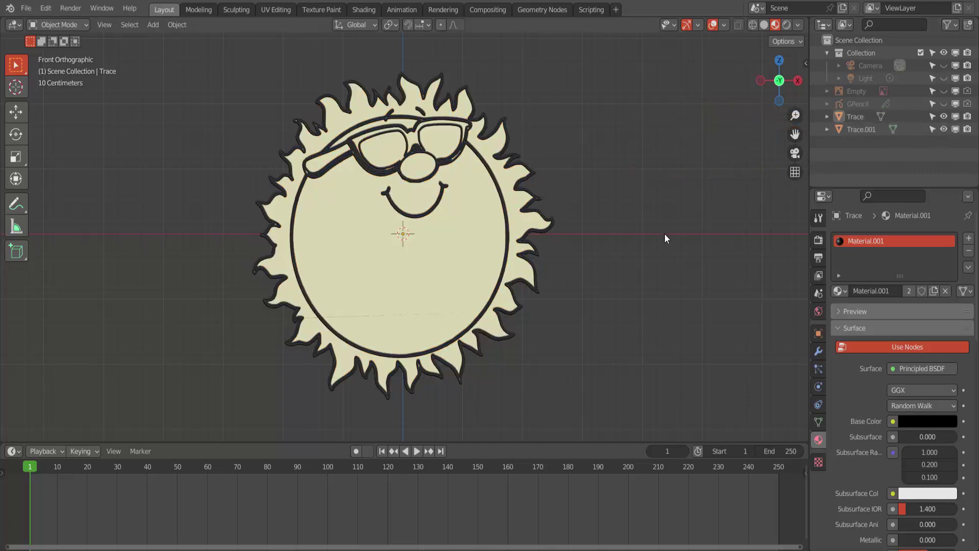
# Try moving the Trace outline mesh up along the Z axis away from the filled shape, and undo the move
pyautogui.moveTo(665, 237)
pyautogui.mouseDown(button='middle')
pyautogui.moveTo(641, 223)
pyautogui.moveTo(619, 127)
pyautogui.moveTo(658, 72)
pyautogui.moveTo(714, 97)
pyautogui.moveTo(688, 124)
pyautogui.moveTo(677, 163)
pyautogui.mouseUp(button='middle')
pyautogui.click(867, 120)
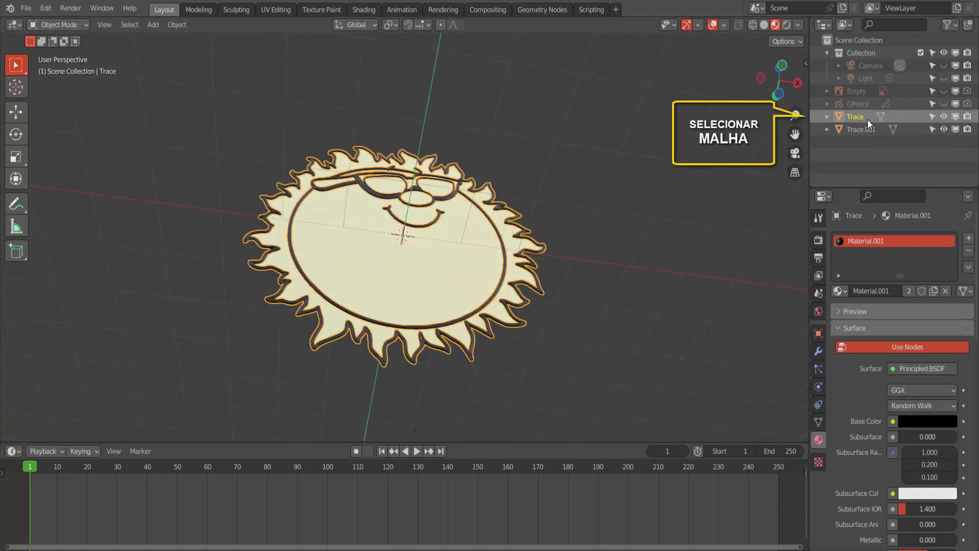
pyautogui.click(15, 111)
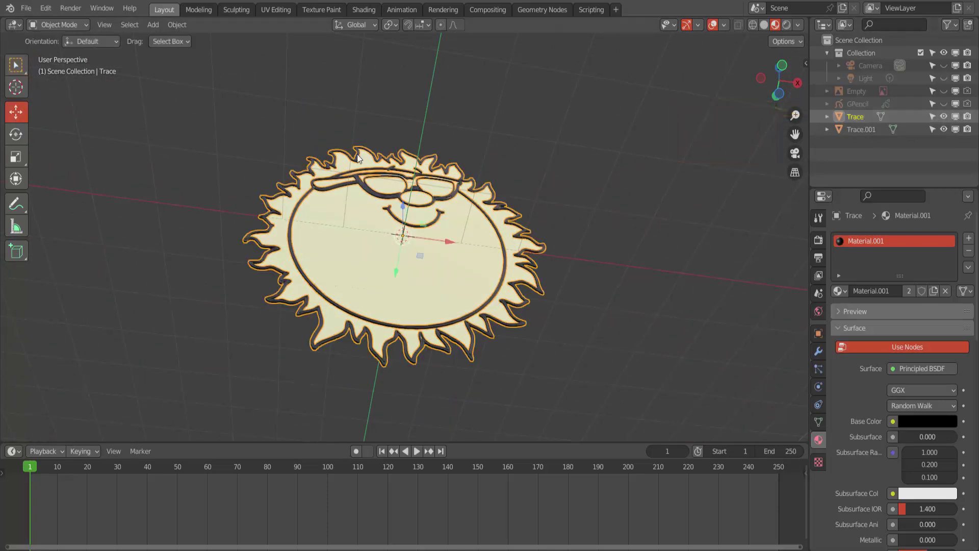
pyautogui.moveTo(402, 205)
pyautogui.mouseDown()
pyautogui.moveTo(416, 113)
pyautogui.moveTo(418, 209)
pyautogui.moveTo(429, 97)
pyautogui.moveTo(427, 176)
pyautogui.mouseUp()
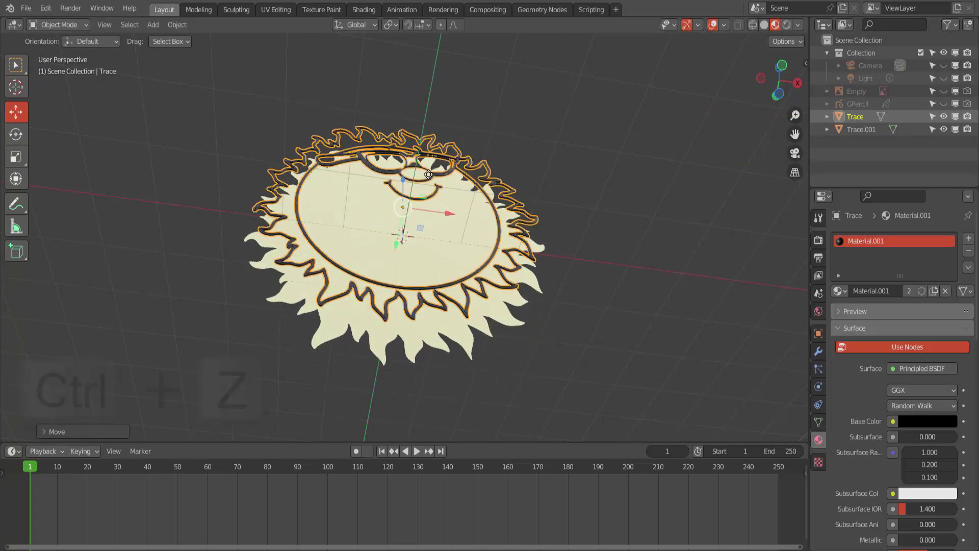
pyautogui.hotkey('ctrl', 'z')
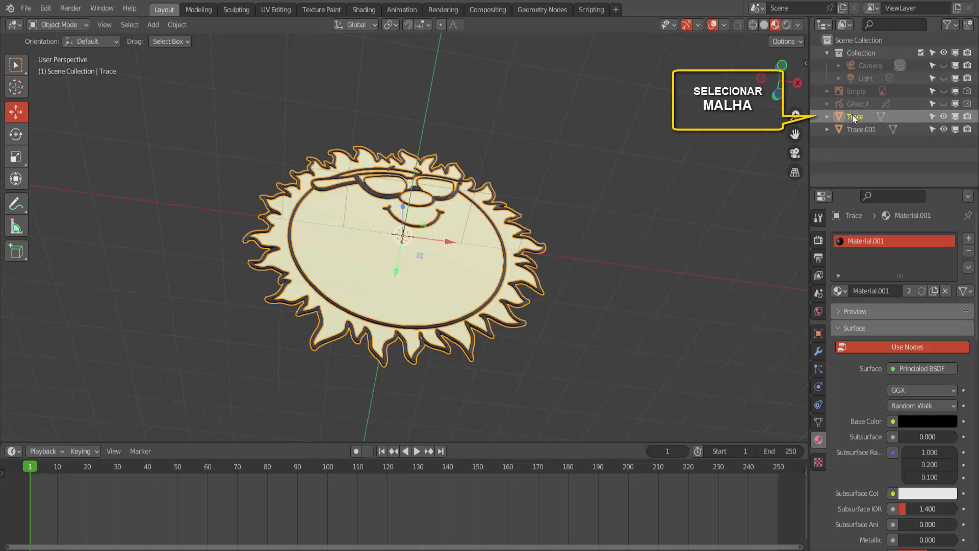
# Join the Trace outline and the filled Trace.001 shape into one mesh object, keeping Trace as the active object
pyautogui.press('shift')
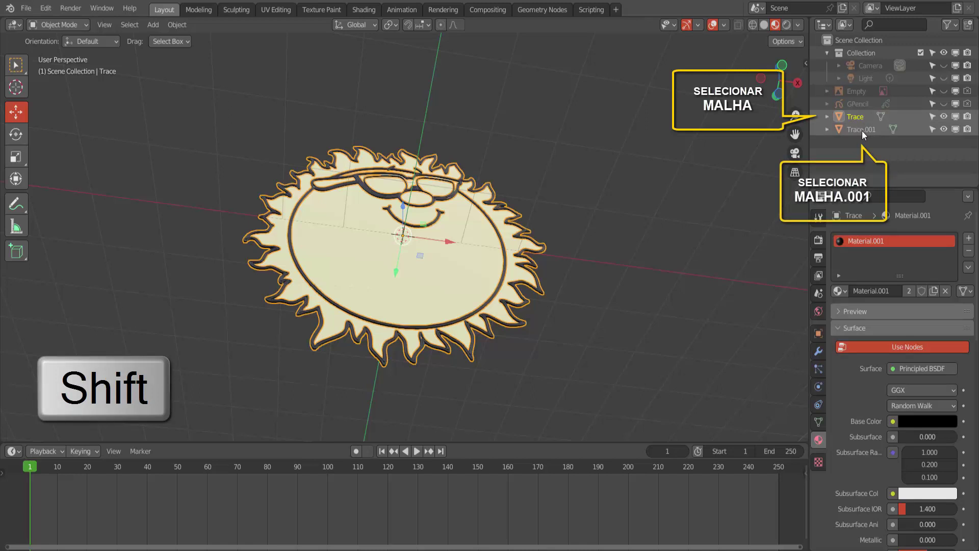
pyautogui.keyDown('shift'); pyautogui.click(861, 131); pyautogui.keyUp('shift')
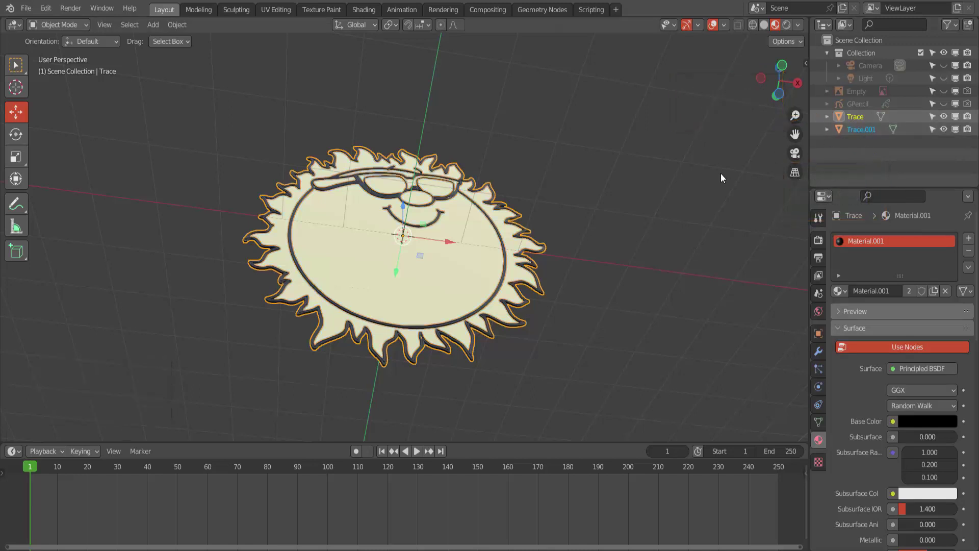
pyautogui.hotkey('ctrl', 'j')
# Rotate the joined sun mesh freehand about the global Z axis and deselect it
pyautogui.moveTo(720, 173); pyautogui.dragTo(450, 271, button='middle')
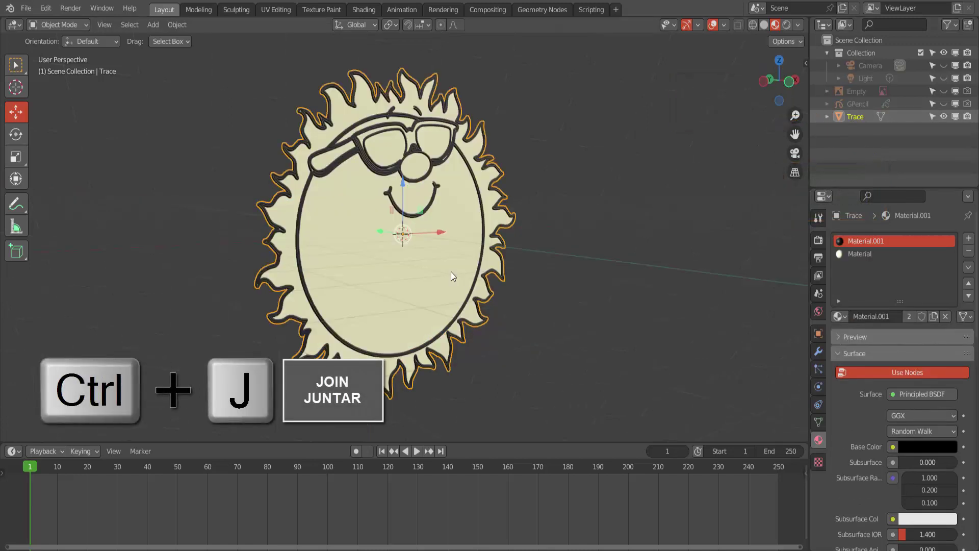
pyautogui.press('r')
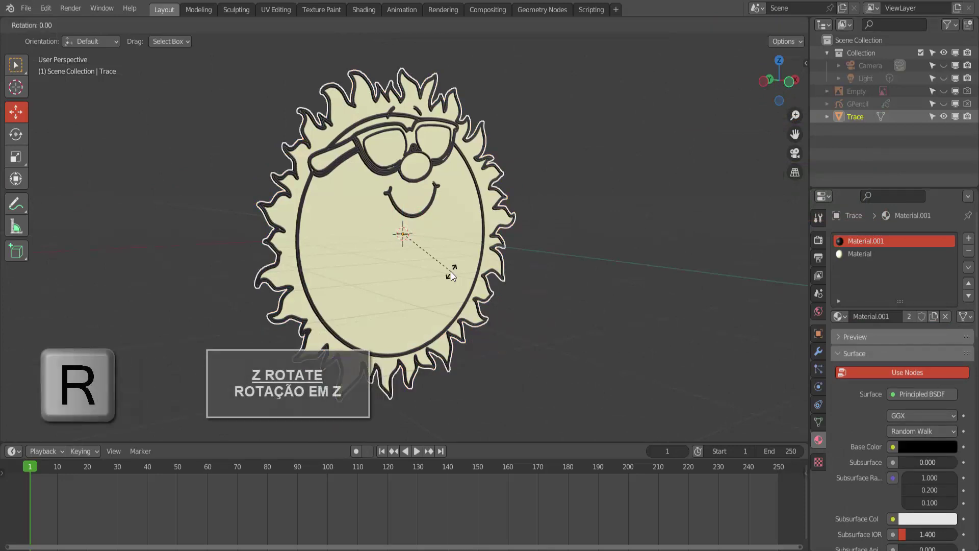
pyautogui.press('z')
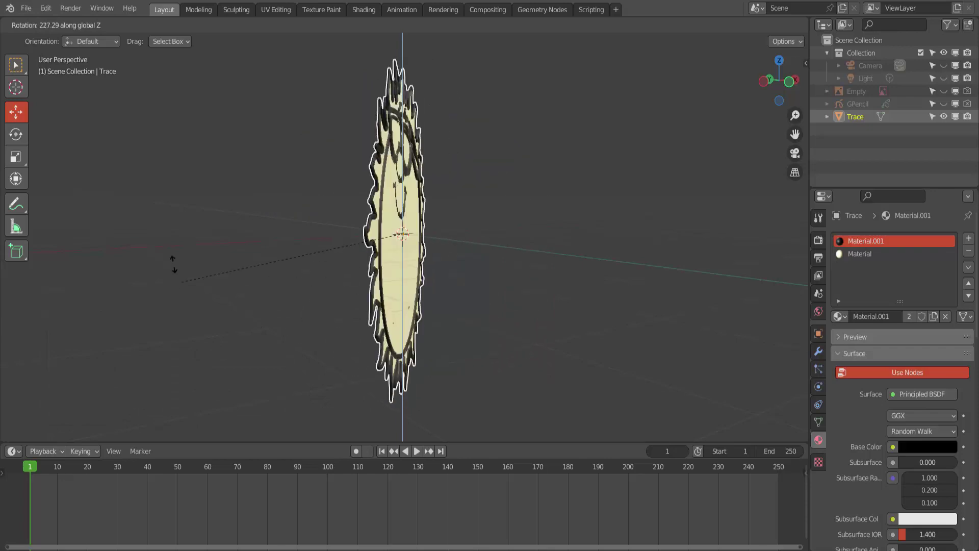
pyautogui.click(553, 325)
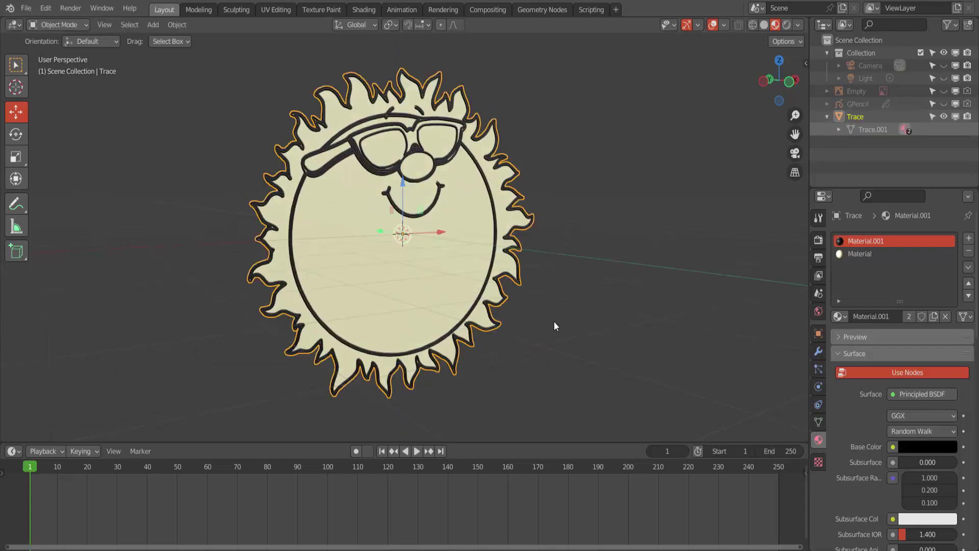
pyautogui.moveTo(553, 323); pyautogui.dragTo(625, 228, button='middle')
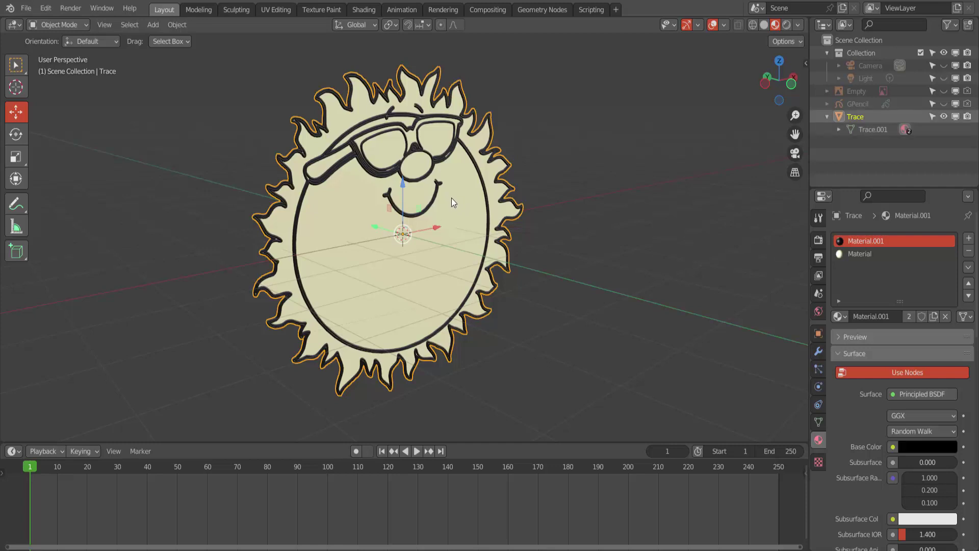
pyautogui.scroll(-5, 877, 424)
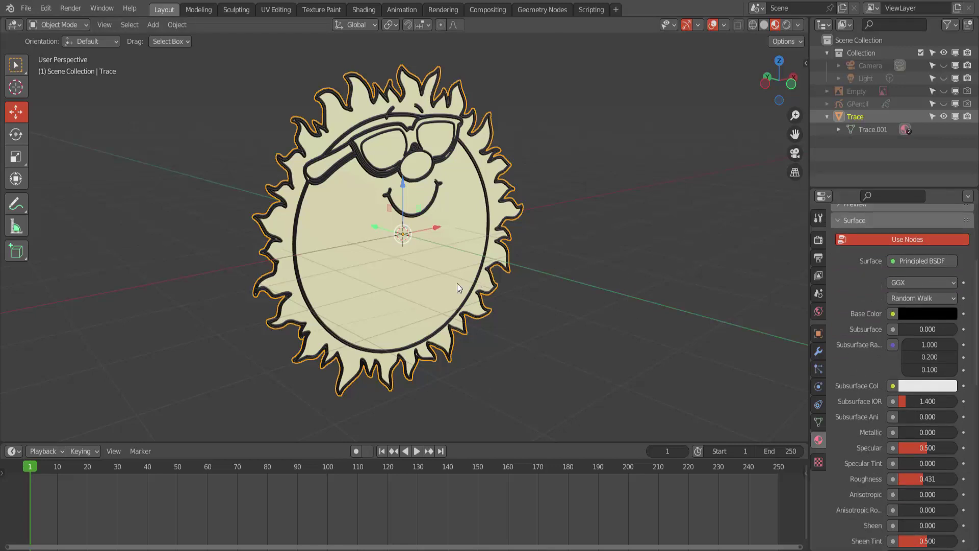
pyautogui.click(630, 189)
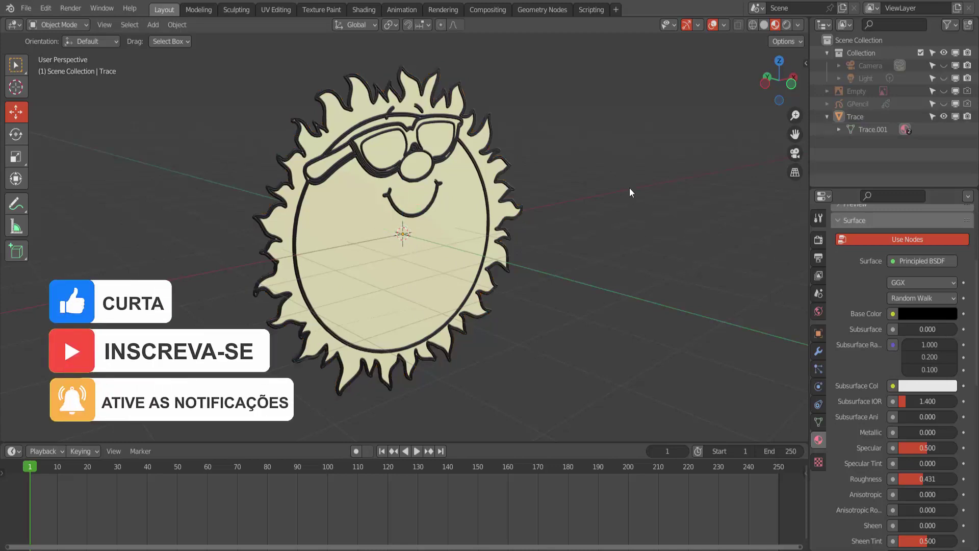